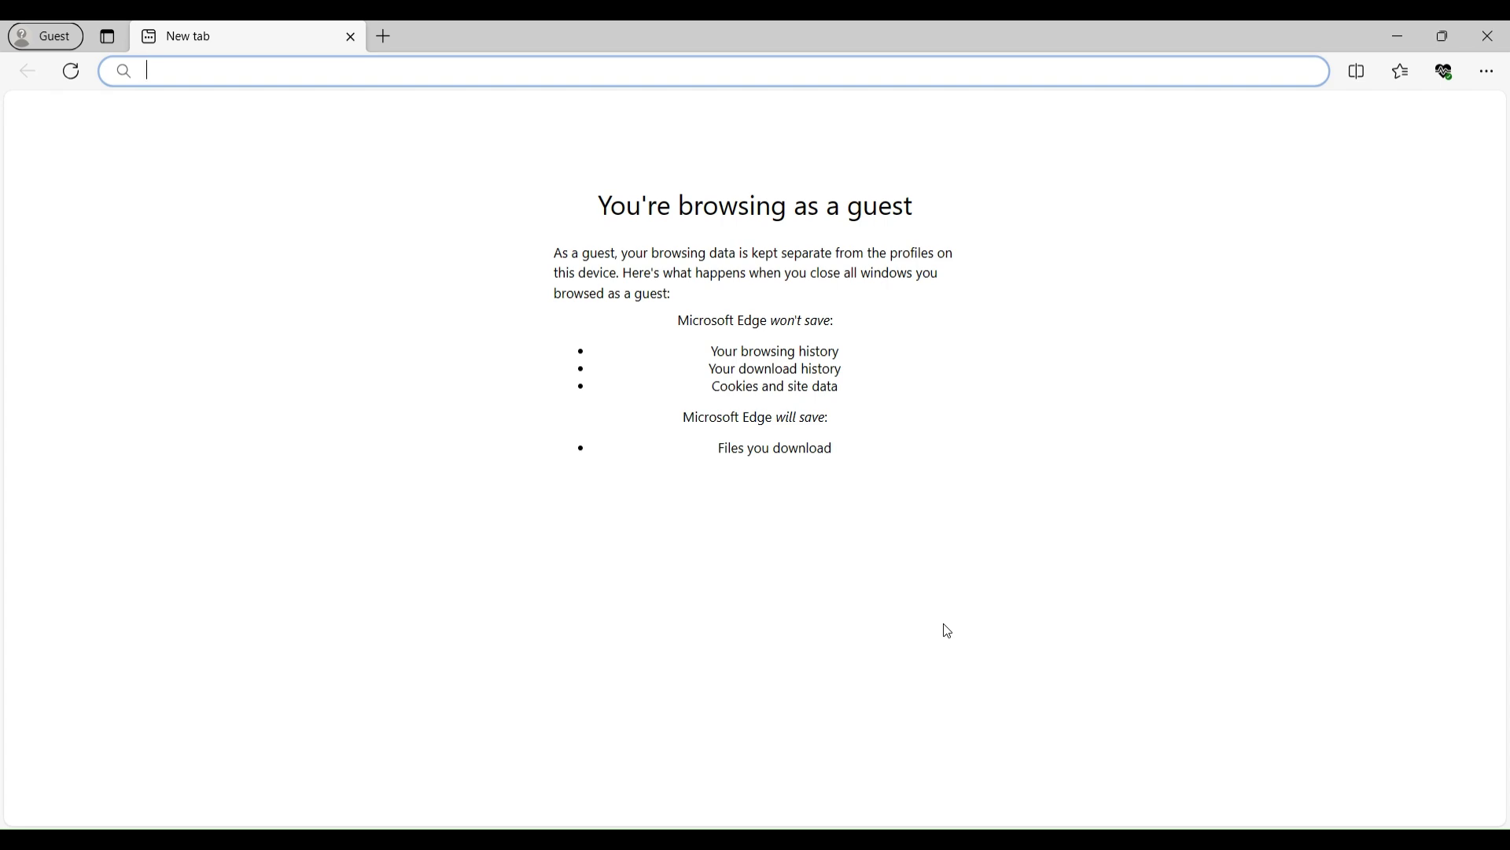
type("https://osint.lolarchiver.com/")
key("Return")
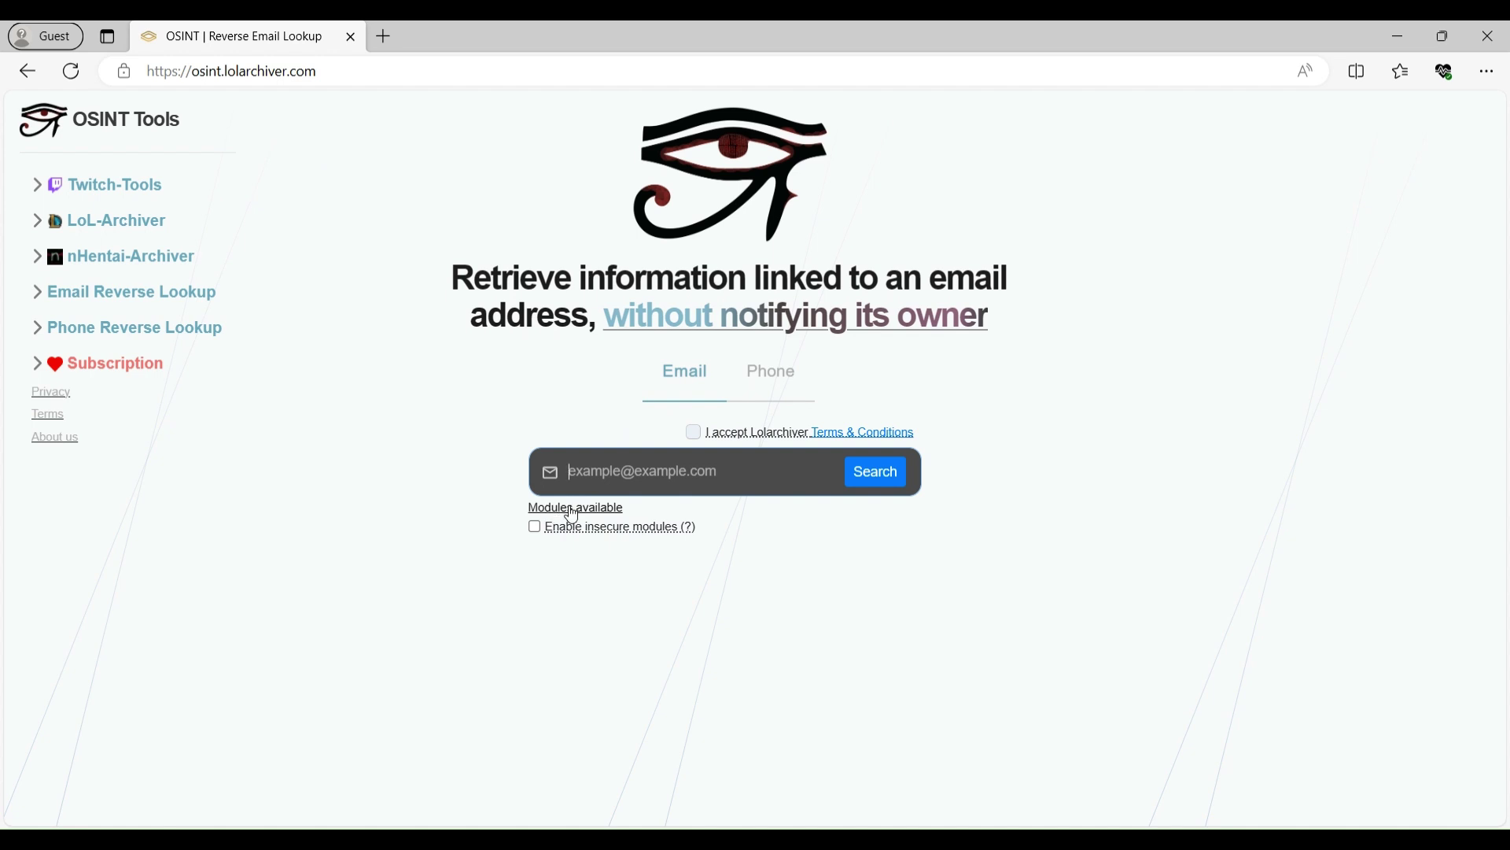
- Show the available modules and browse the Email Enrichment and Email Checker lists
left_click(573, 511)
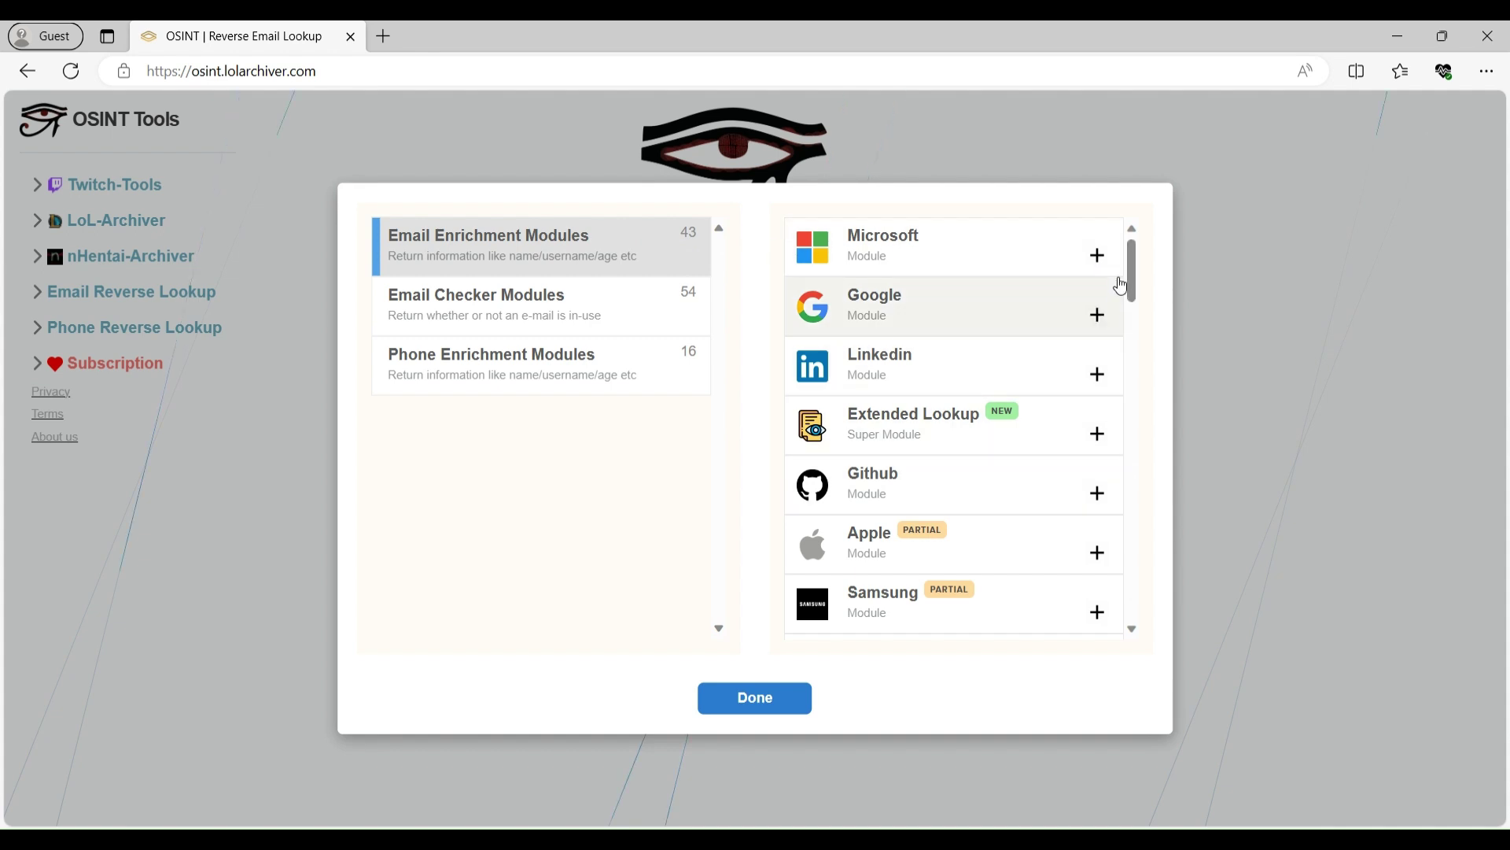
left_click_drag(1135, 267, 1138, 610)
left_click(578, 303)
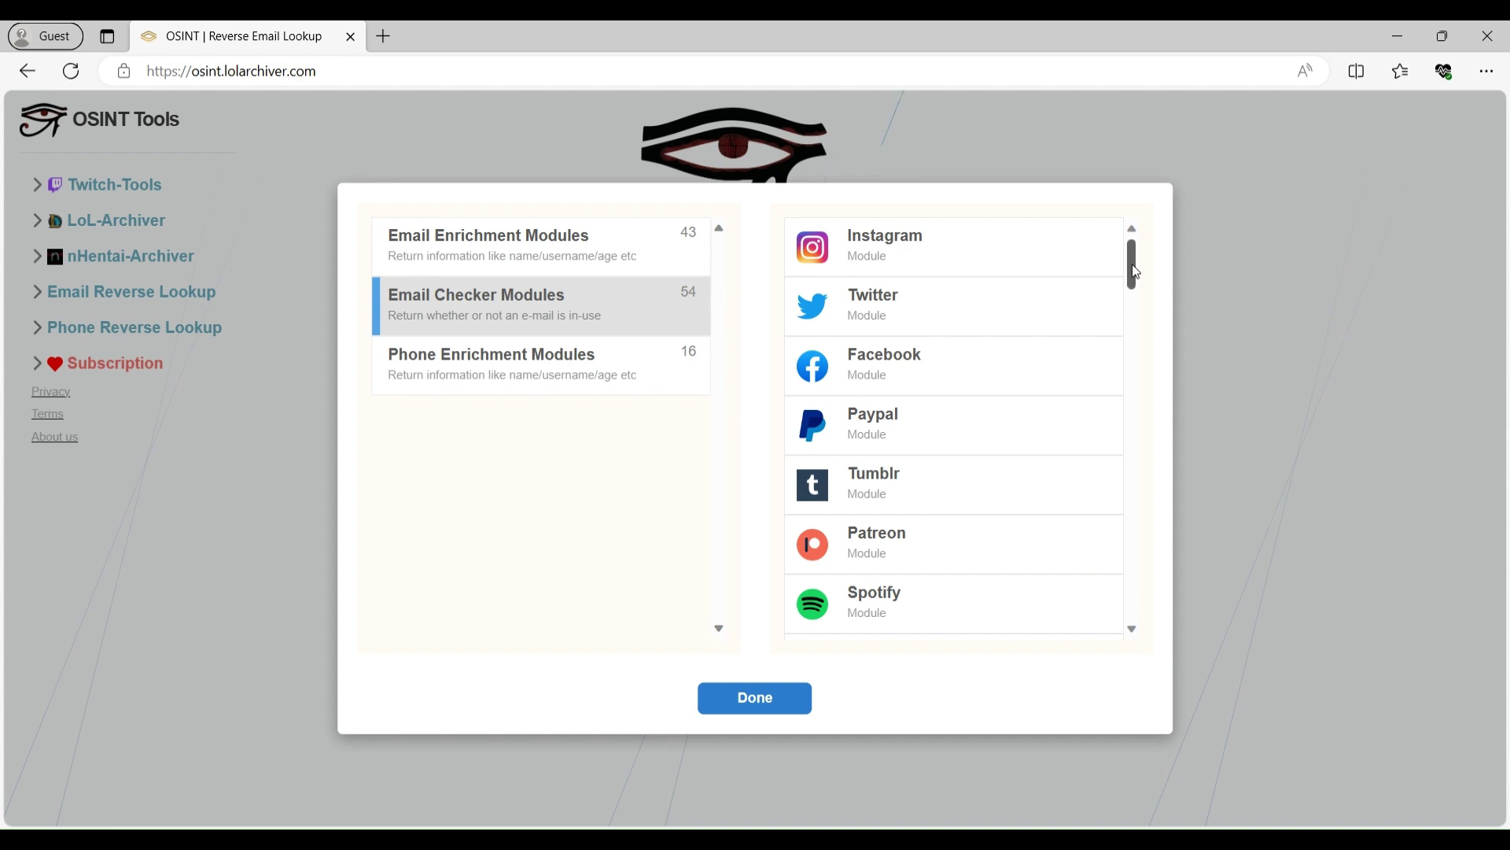
left_click_drag(1136, 271, 1150, 402)
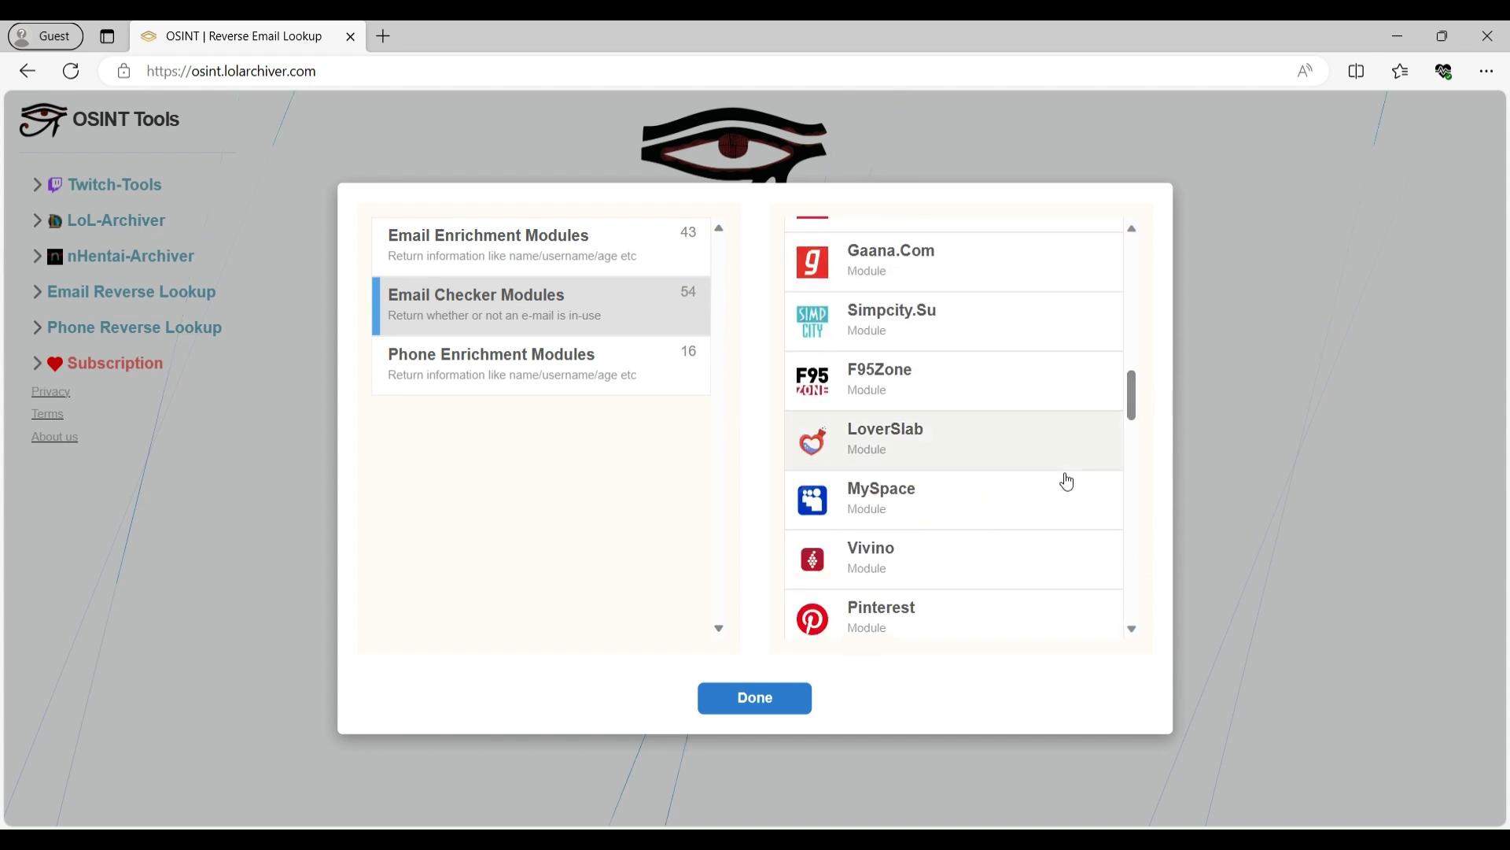
- Review the 16 Phone Enrichment modules and view the Substack module's details
left_click(447, 370)
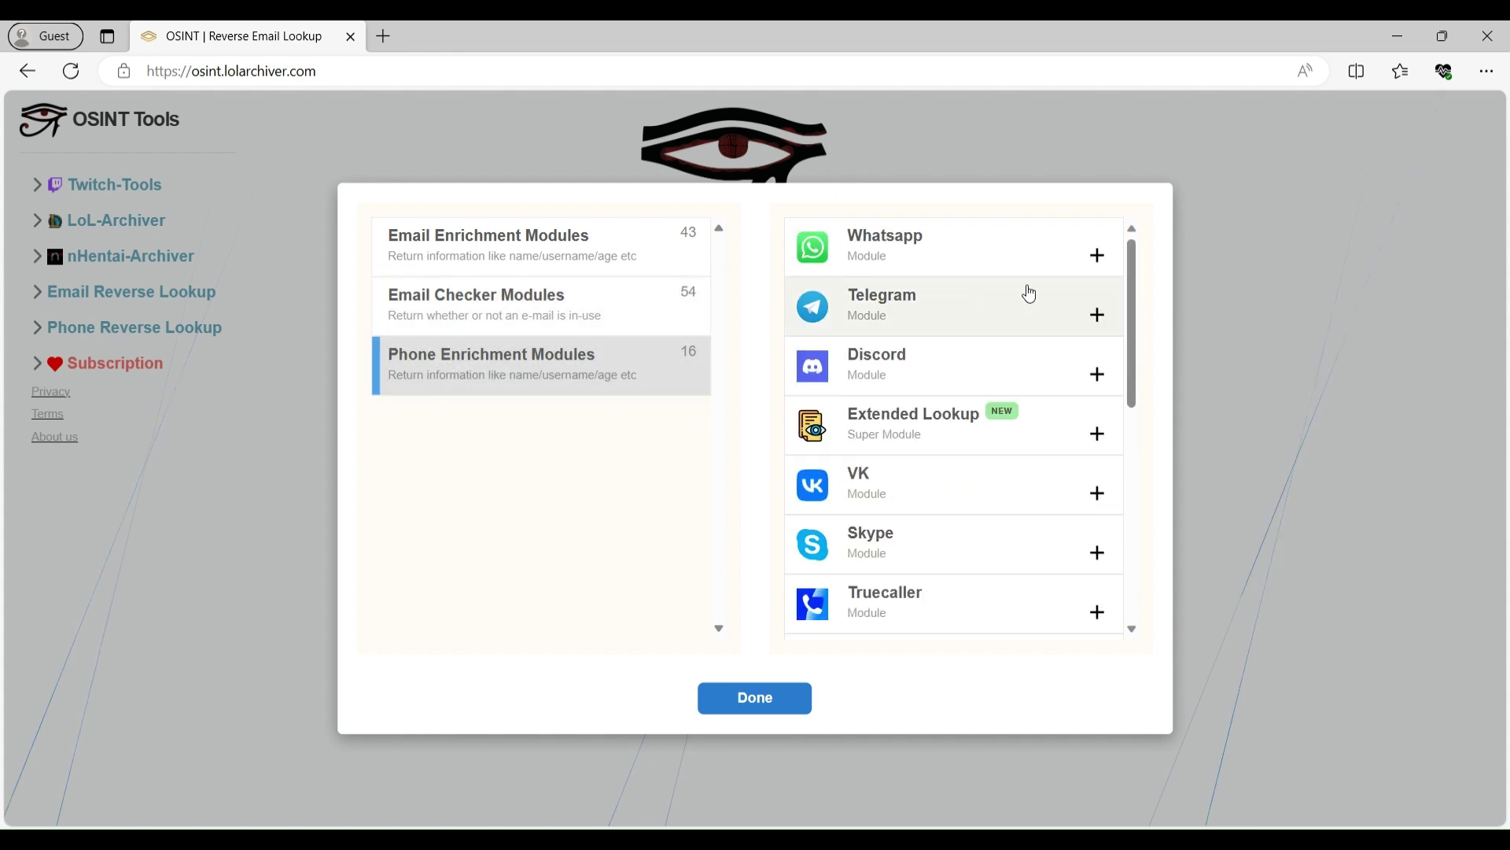
scroll(1144, 297, "down", 1)
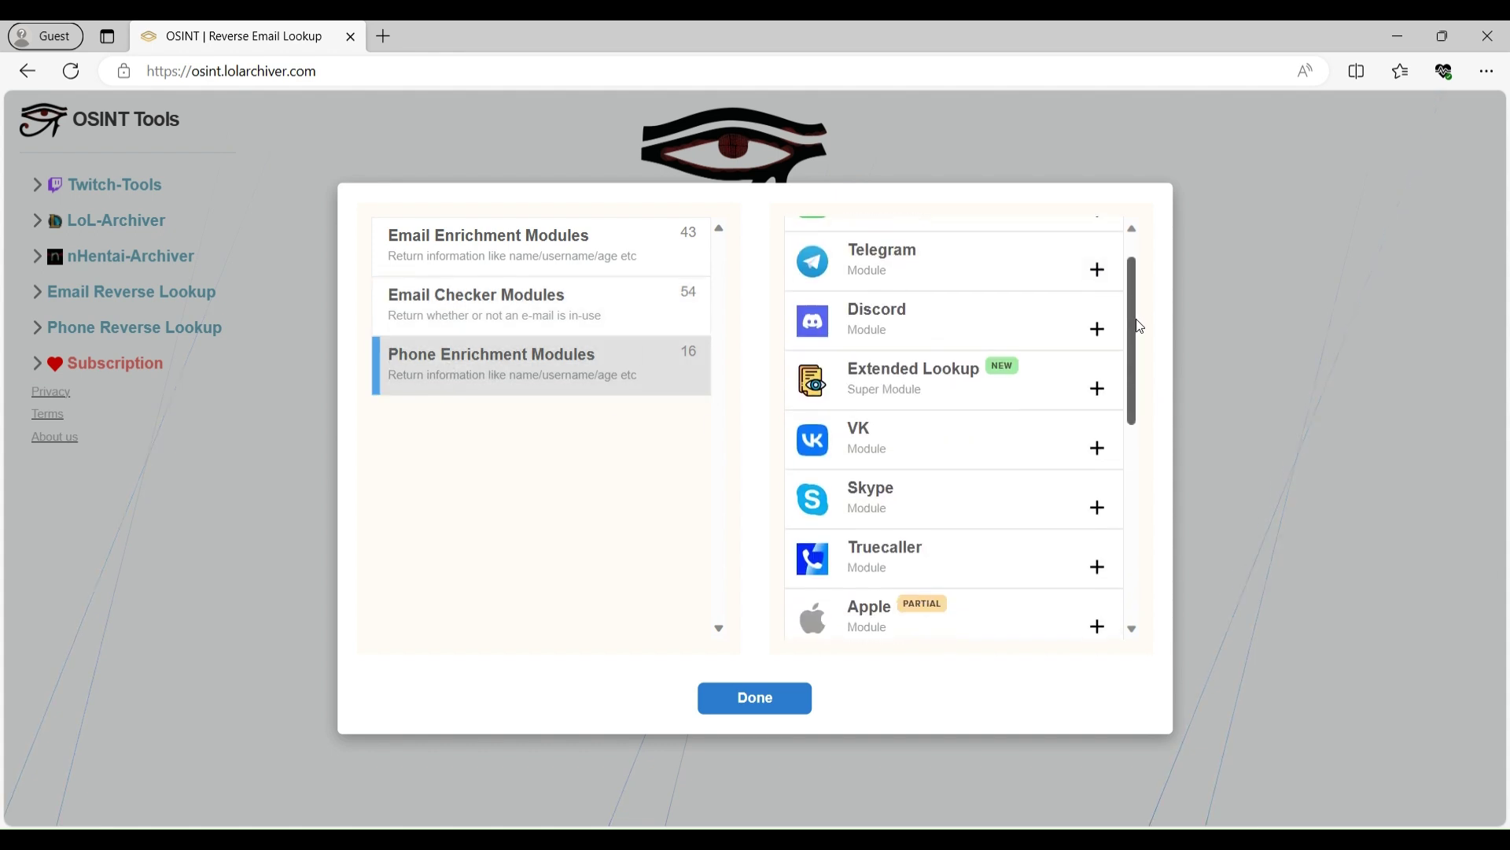
scroll(1141, 295, "up", 1)
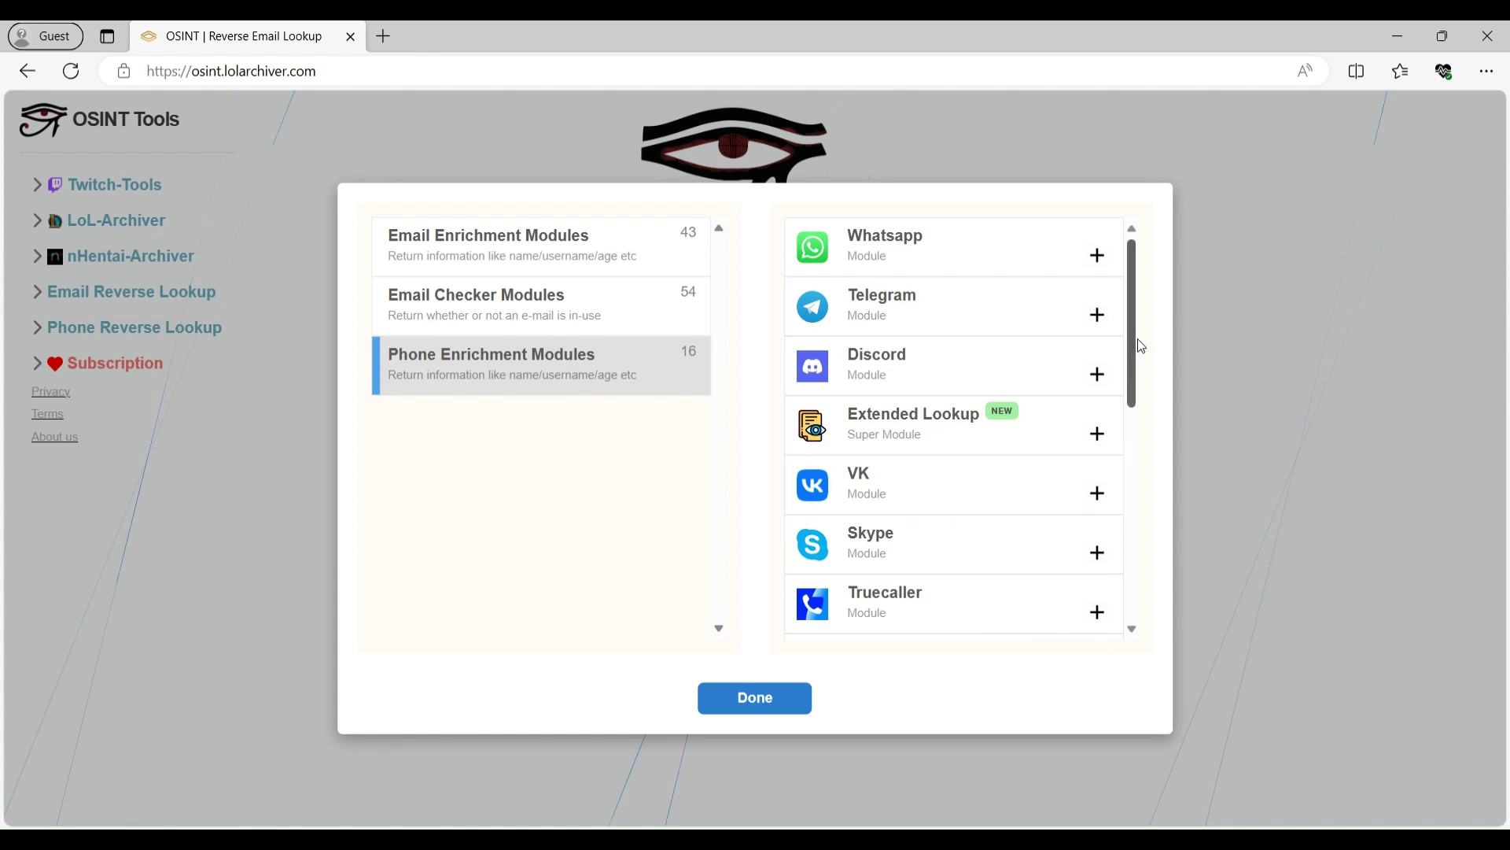
scroll(1138, 350, "down", 5)
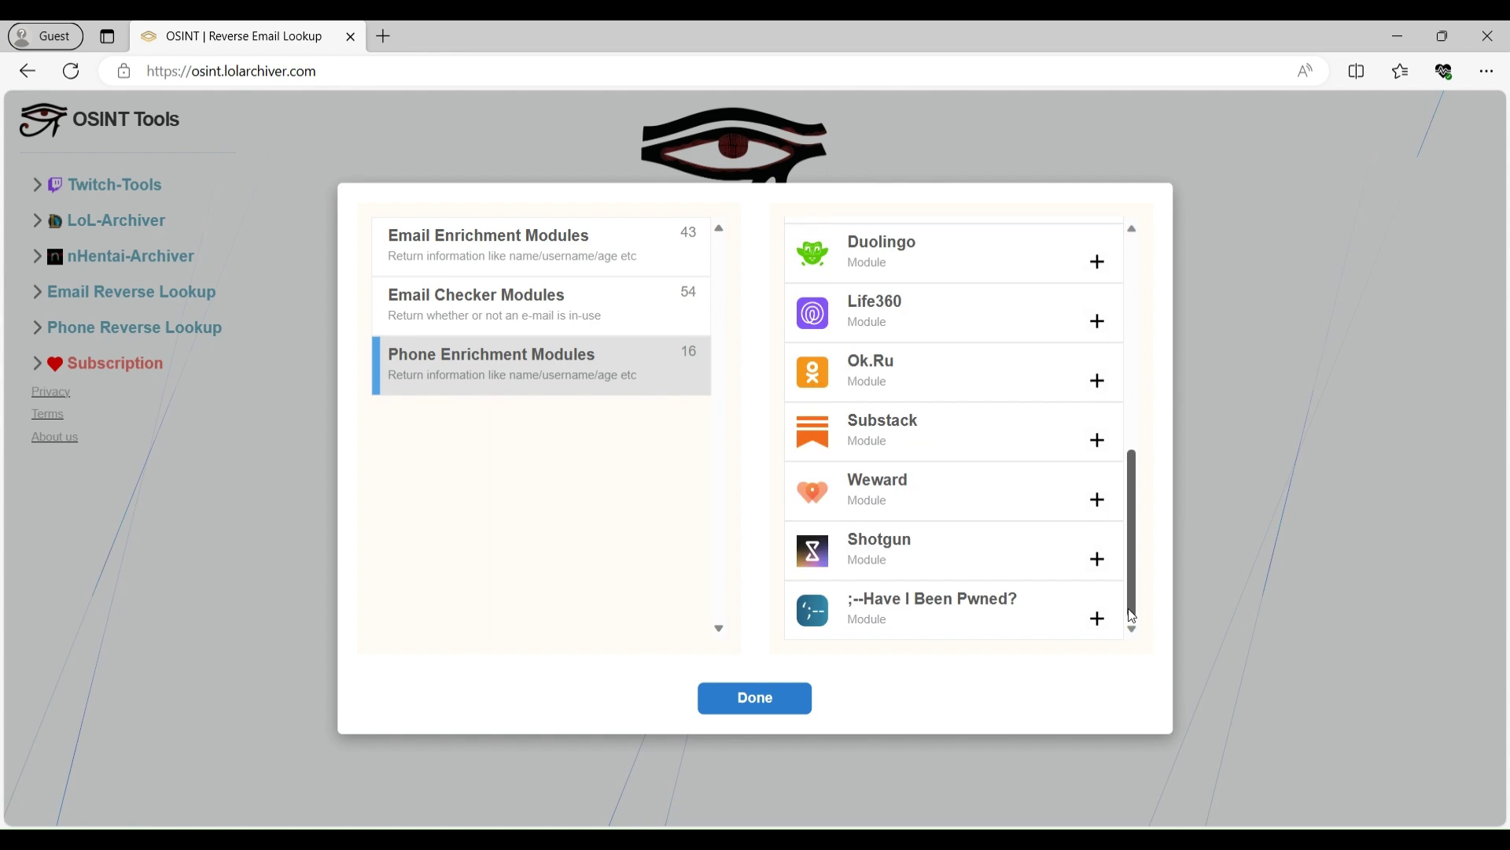
left_click(1099, 438)
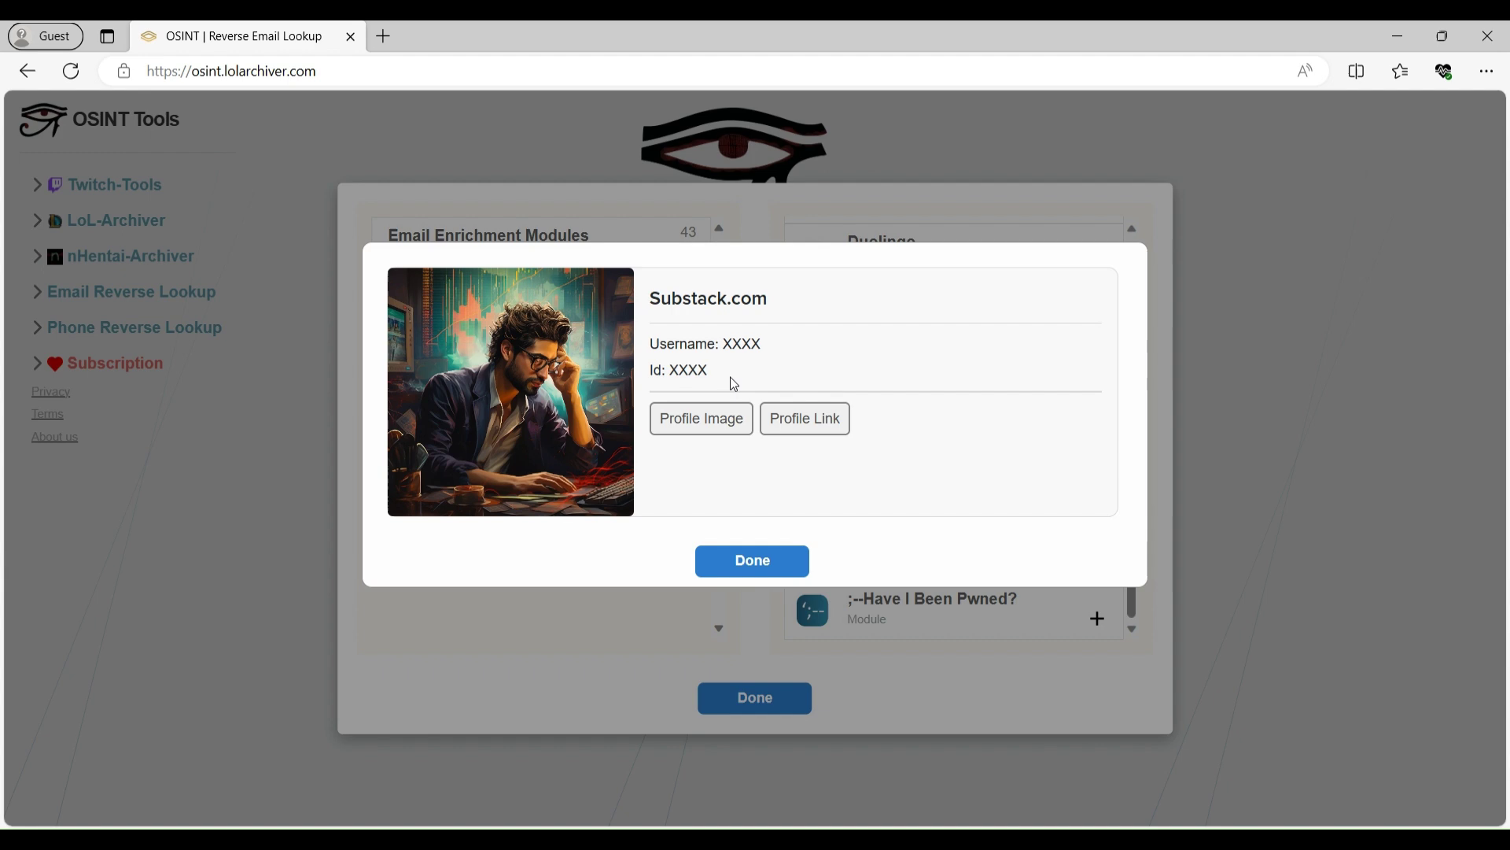
left_click(769, 560)
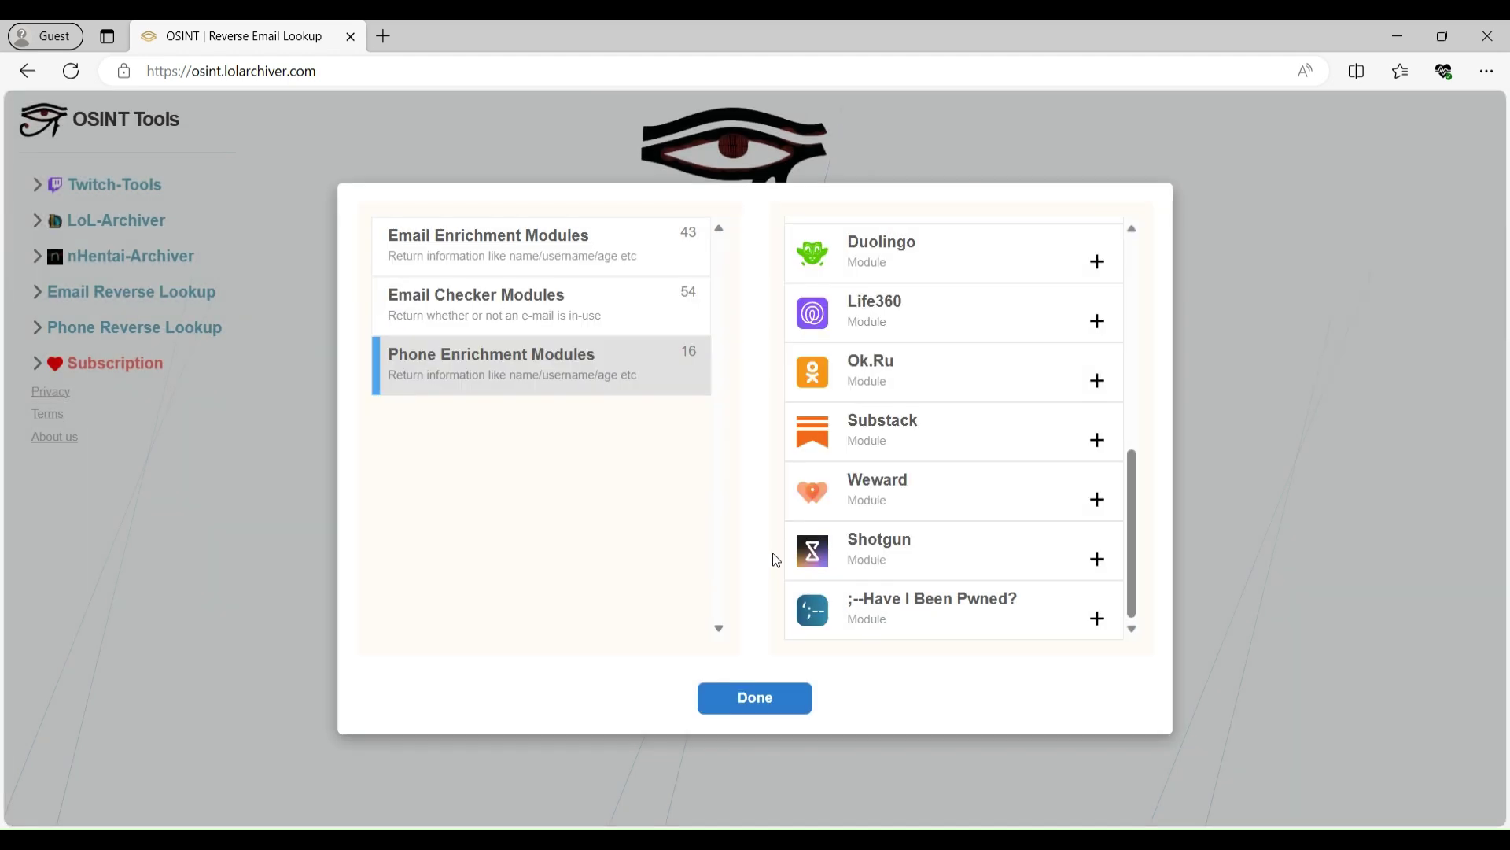
- Search a Gmail address with terms accepted, getting the paid-subscription notice
left_click(791, 708)
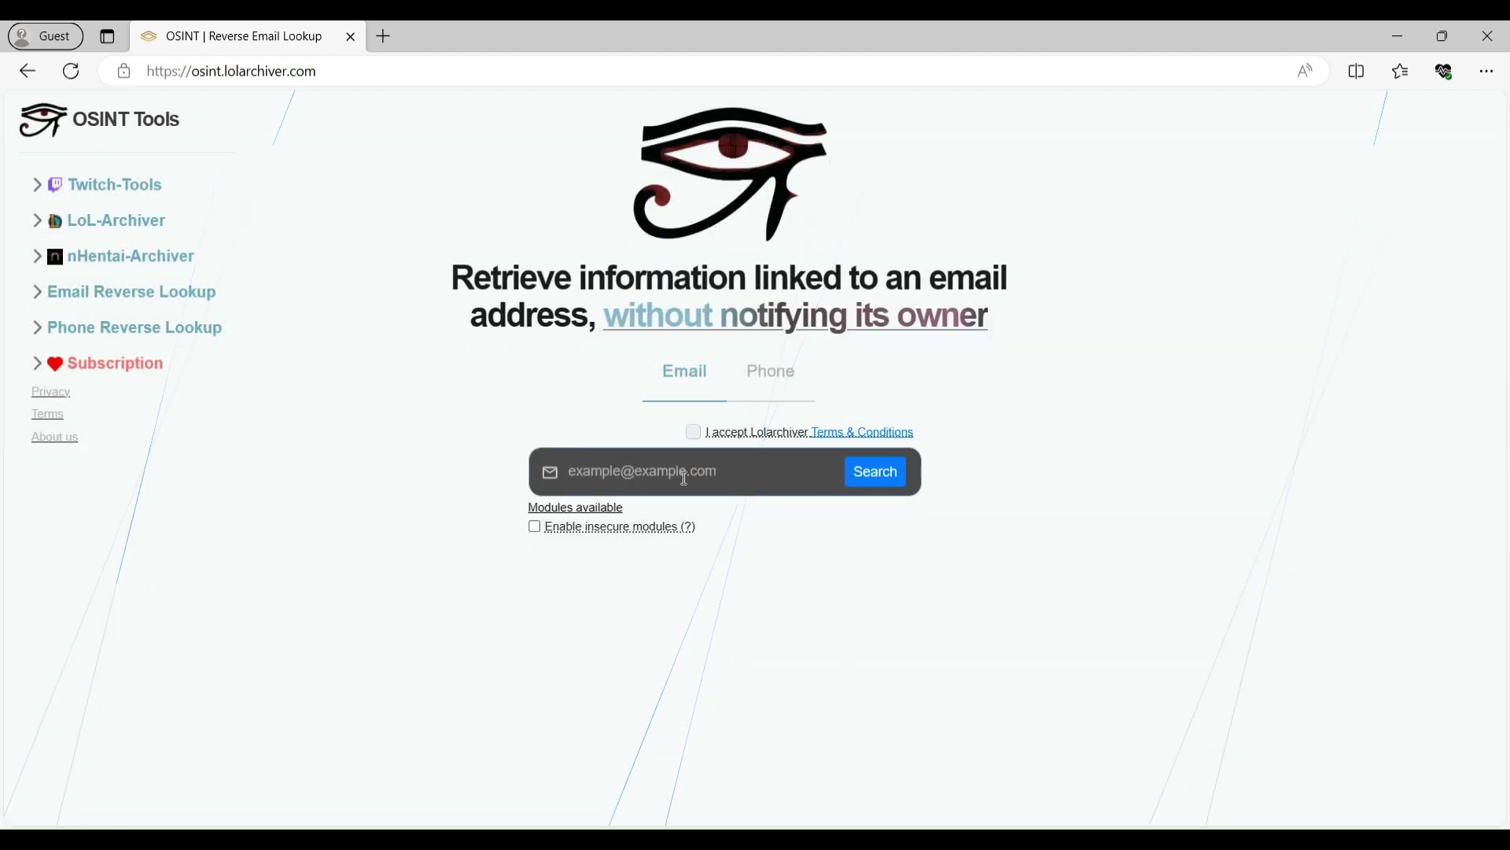
left_click(684, 478)
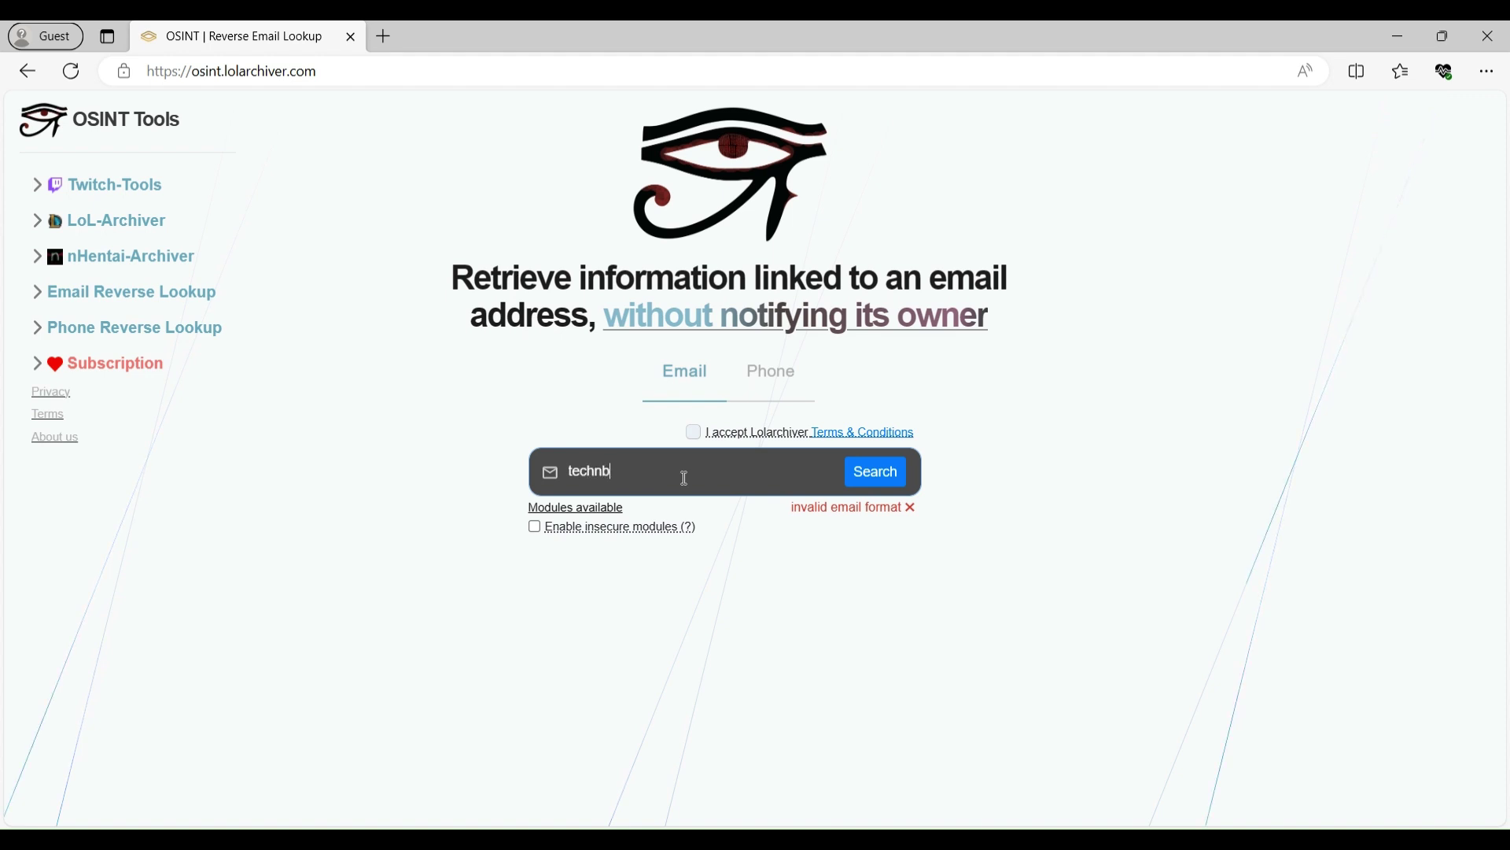
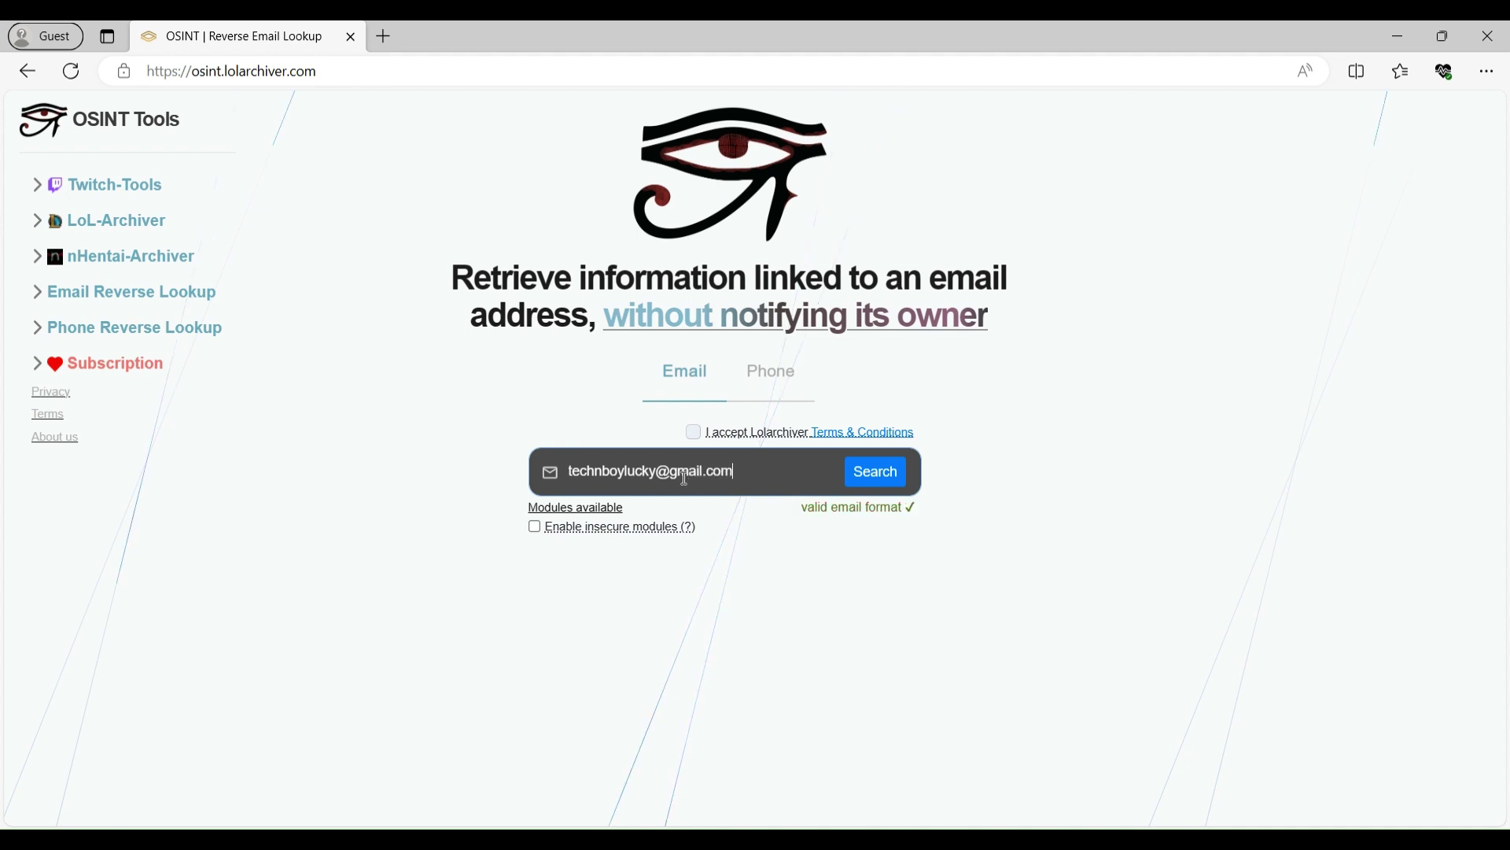
left_click(693, 434)
left_click(861, 473)
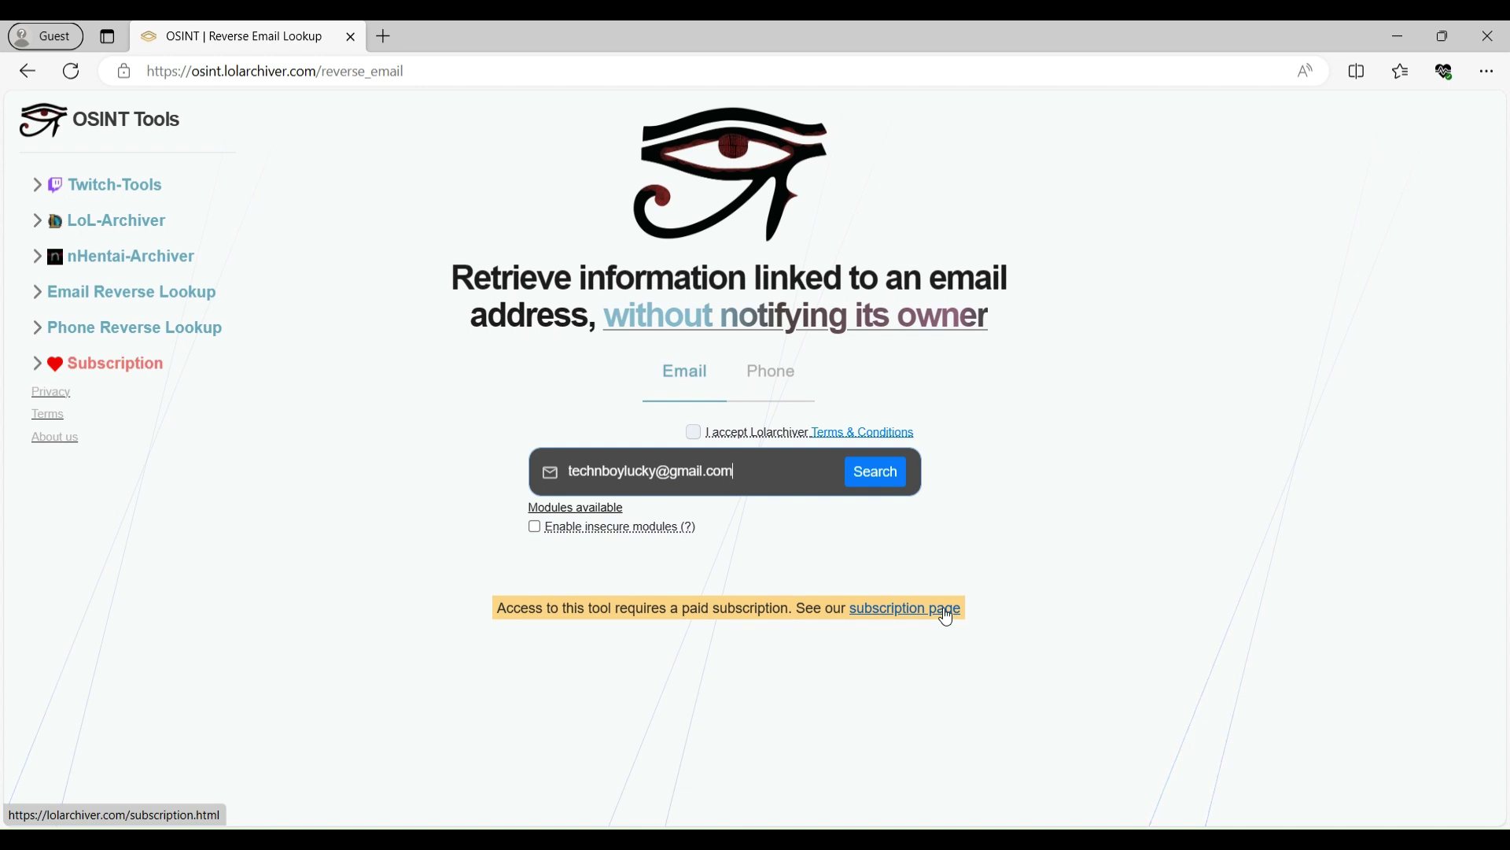
- Open the Subscription page and read the €3.50 Intern Archivist and €12.50 Archivist plans
left_click(65, 370)
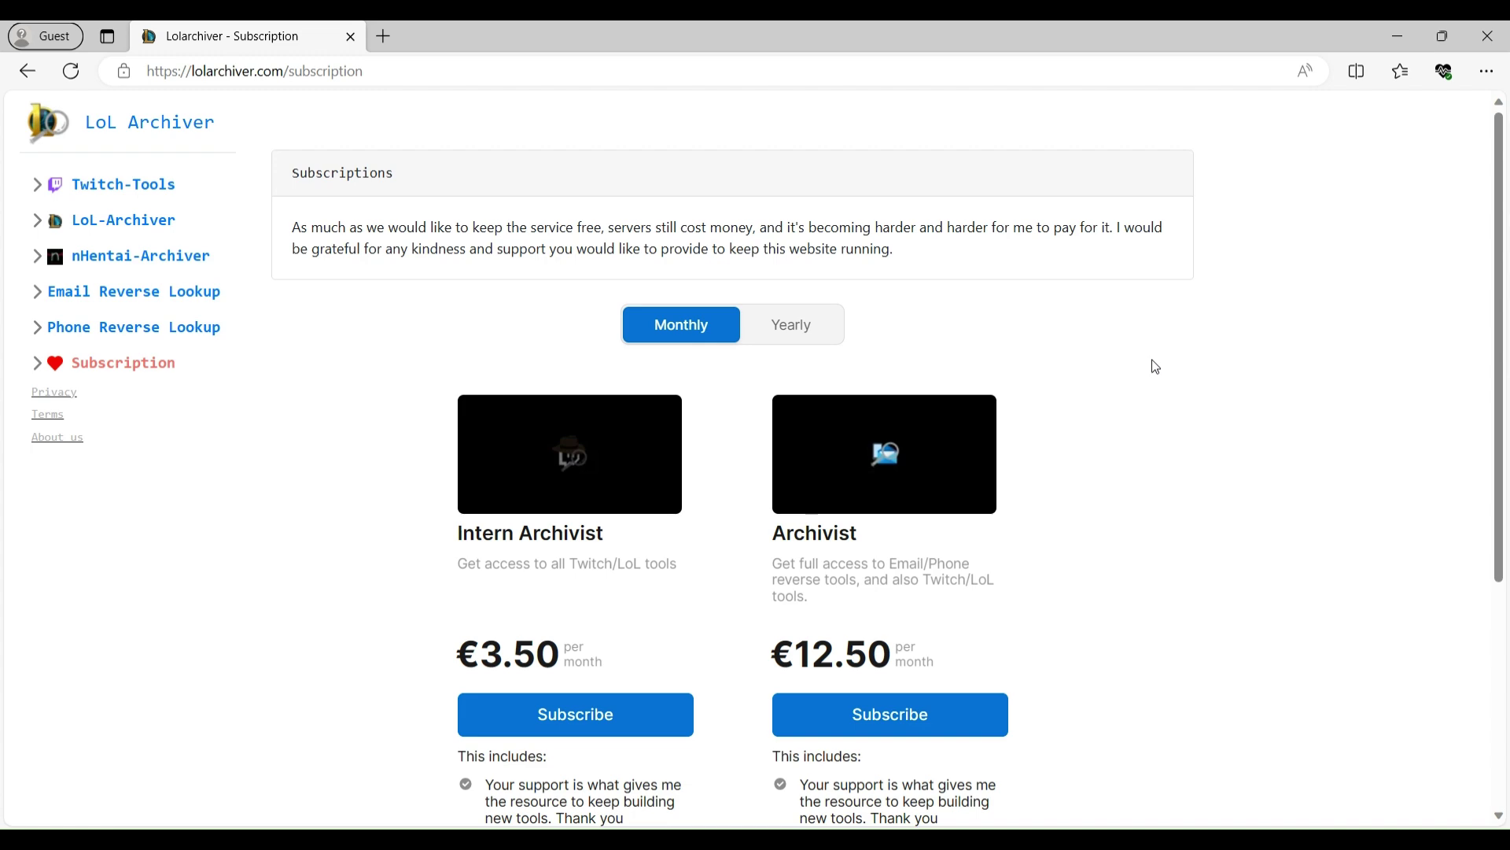
scroll(1156, 367, "down", 1)
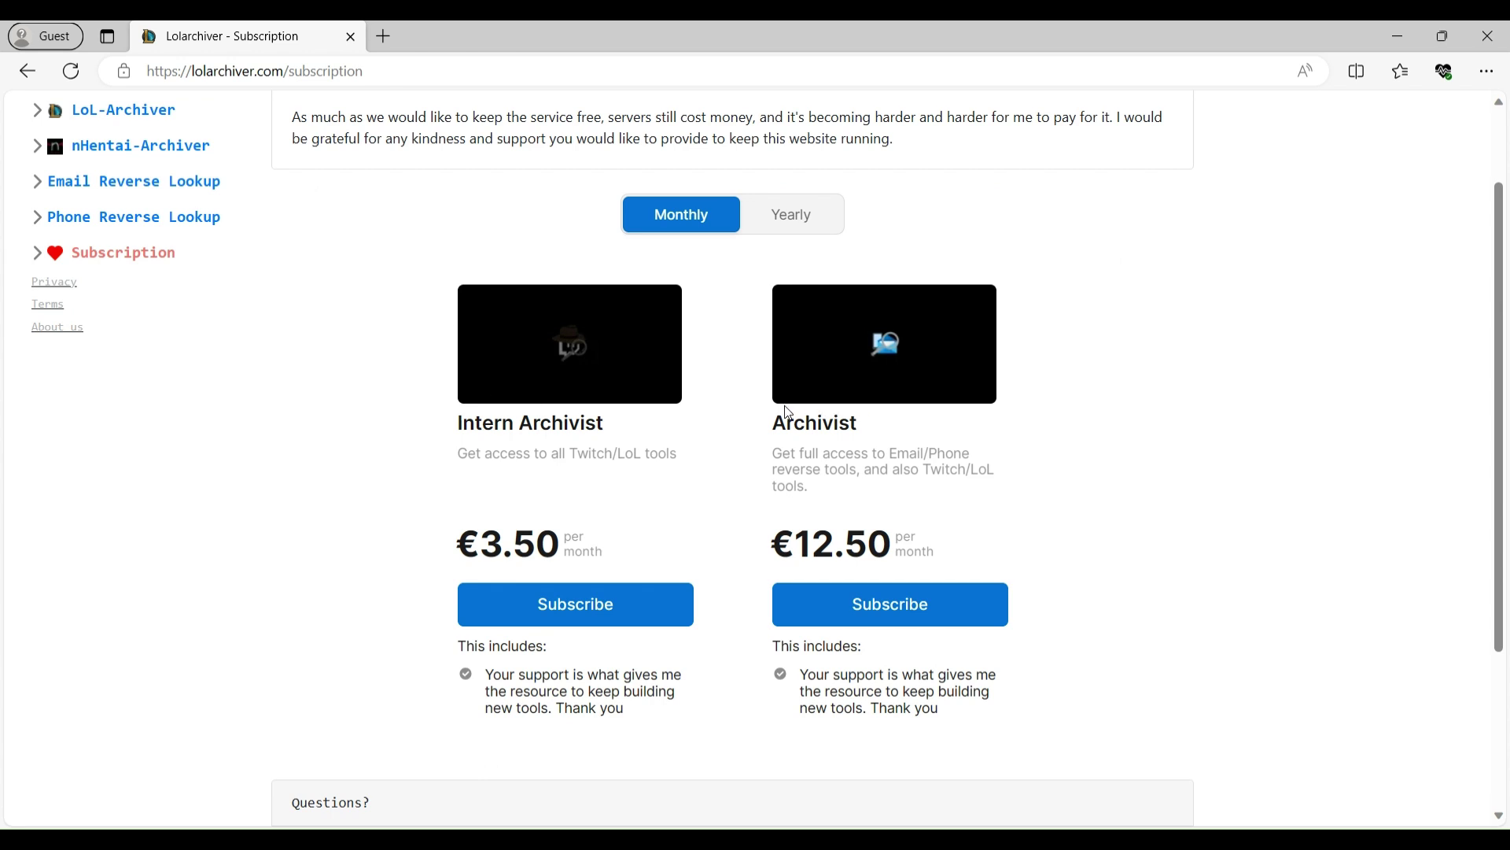
left_click_drag(789, 412, 1099, 637)
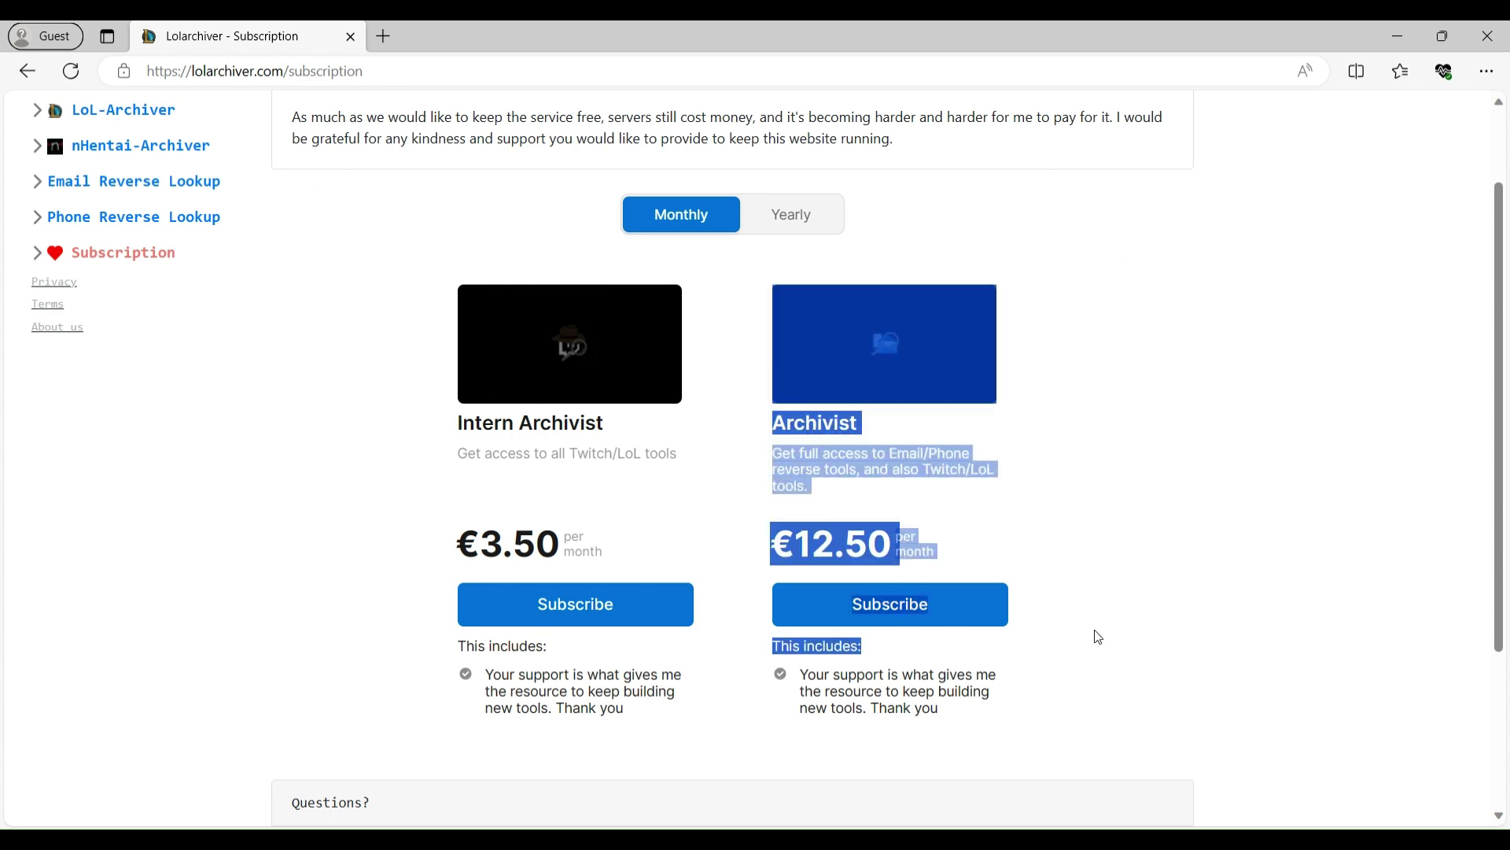
left_click(1099, 637)
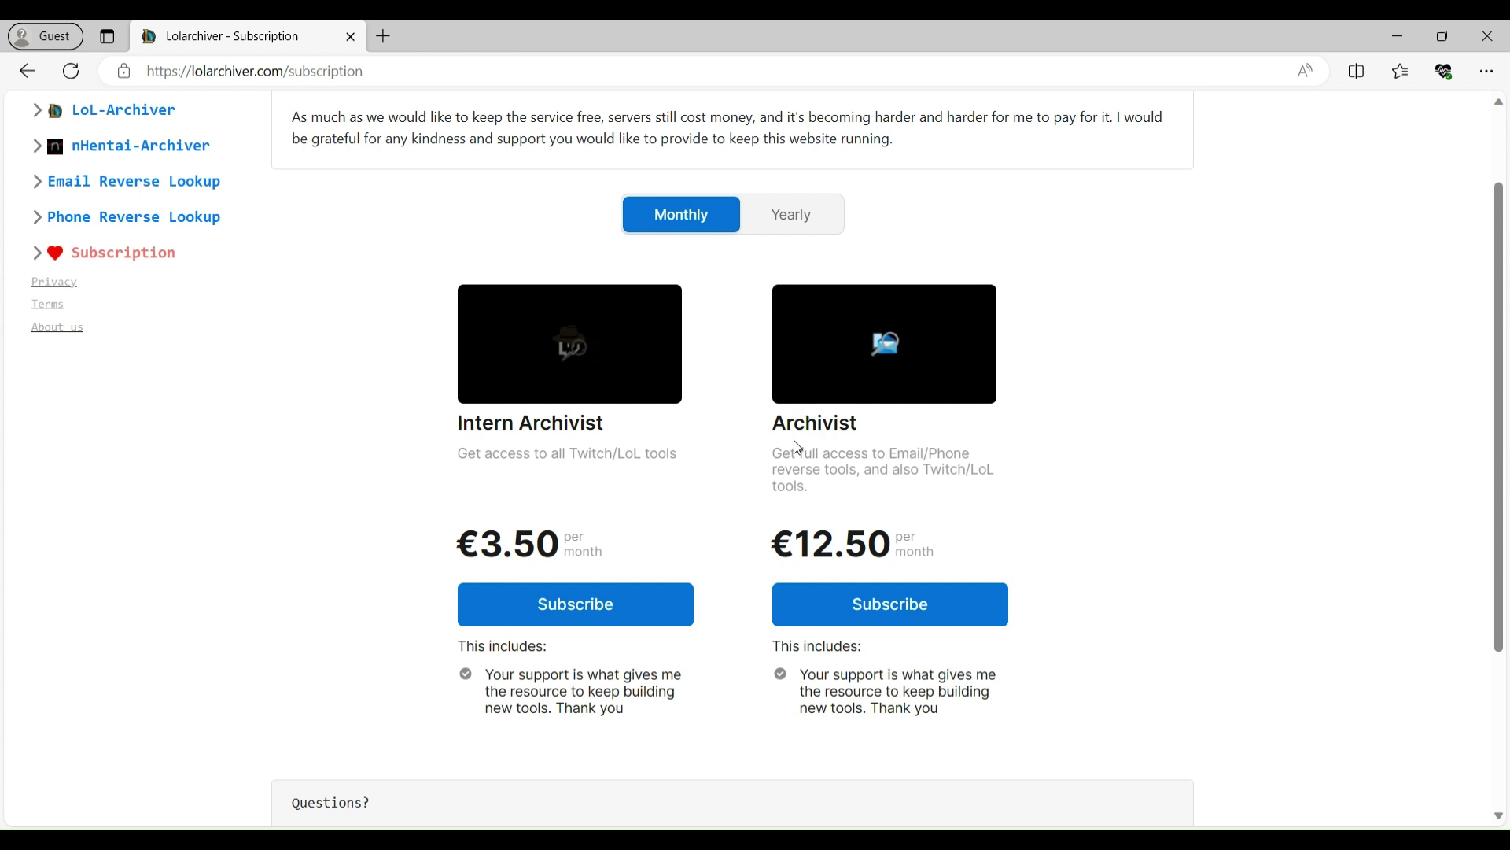
left_click_drag(779, 456, 875, 491)
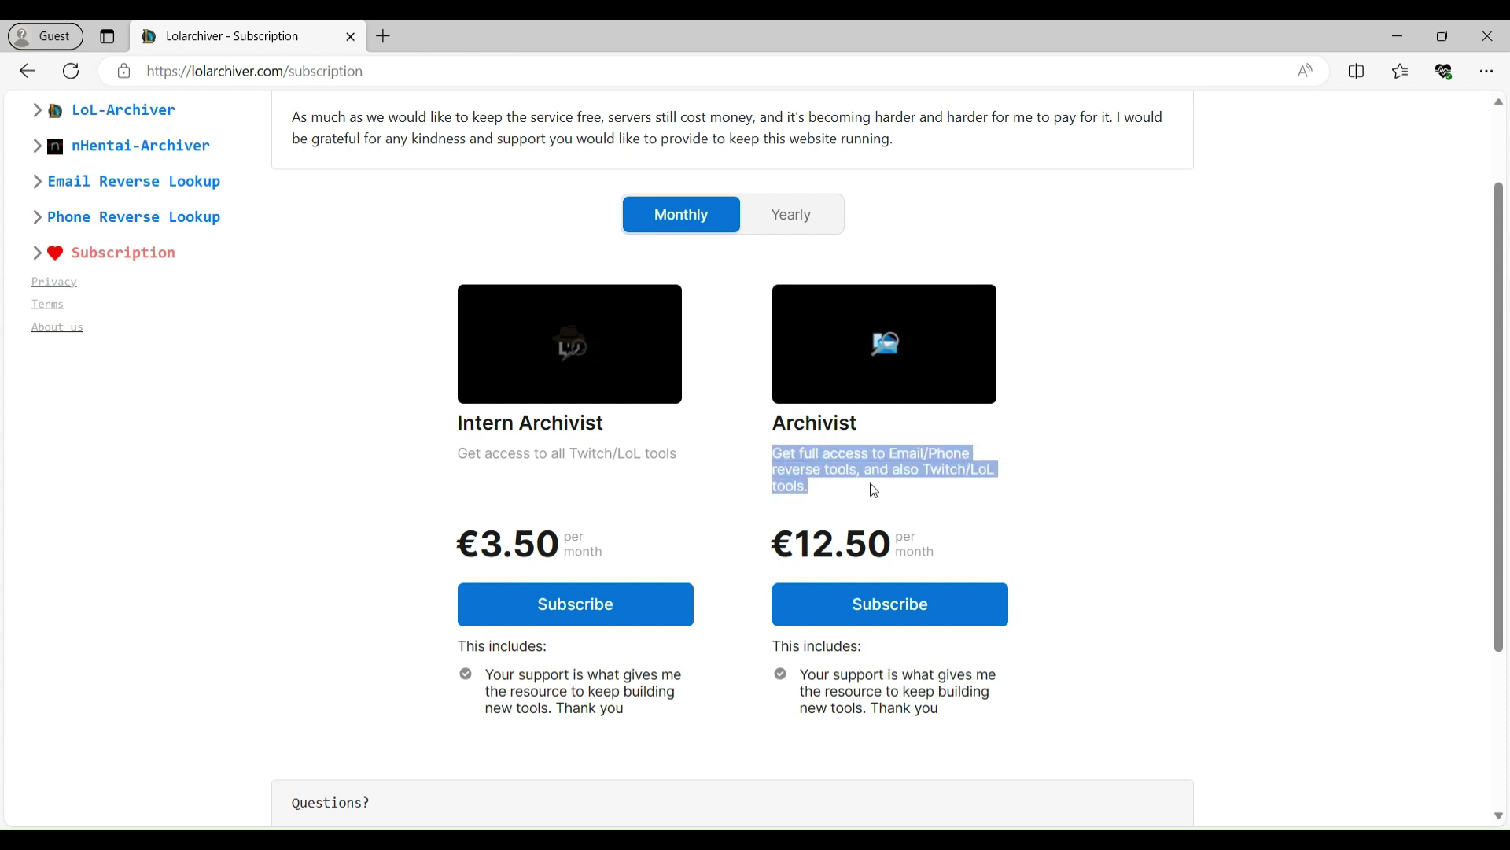
left_click(895, 462)
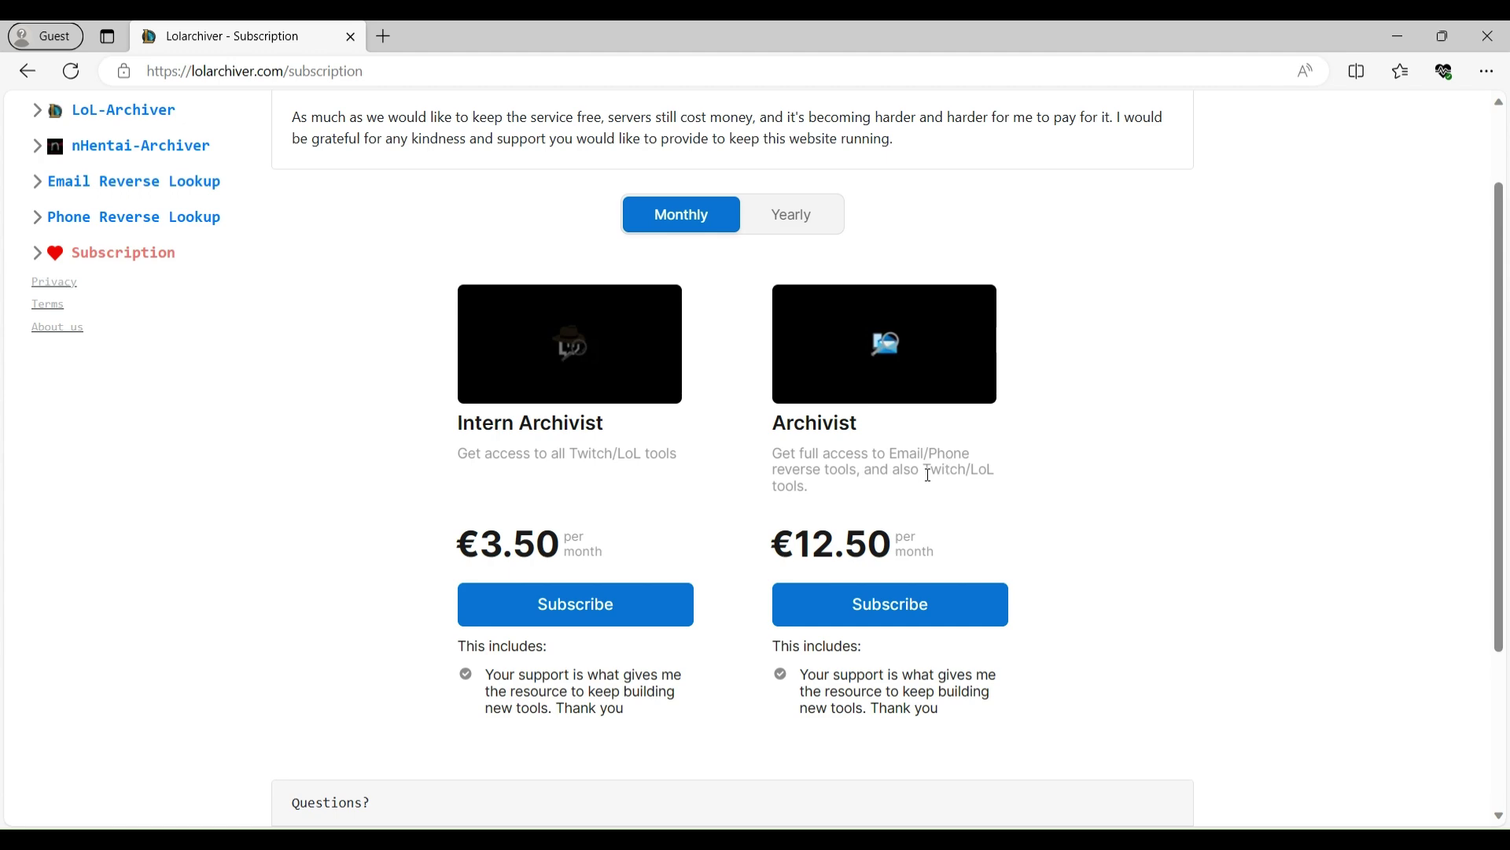
left_click_drag(929, 475, 957, 488)
left_click(1101, 498)
- Enter the activation key and confirm the key-added message appears
scroll(710, 391, "down", 3)
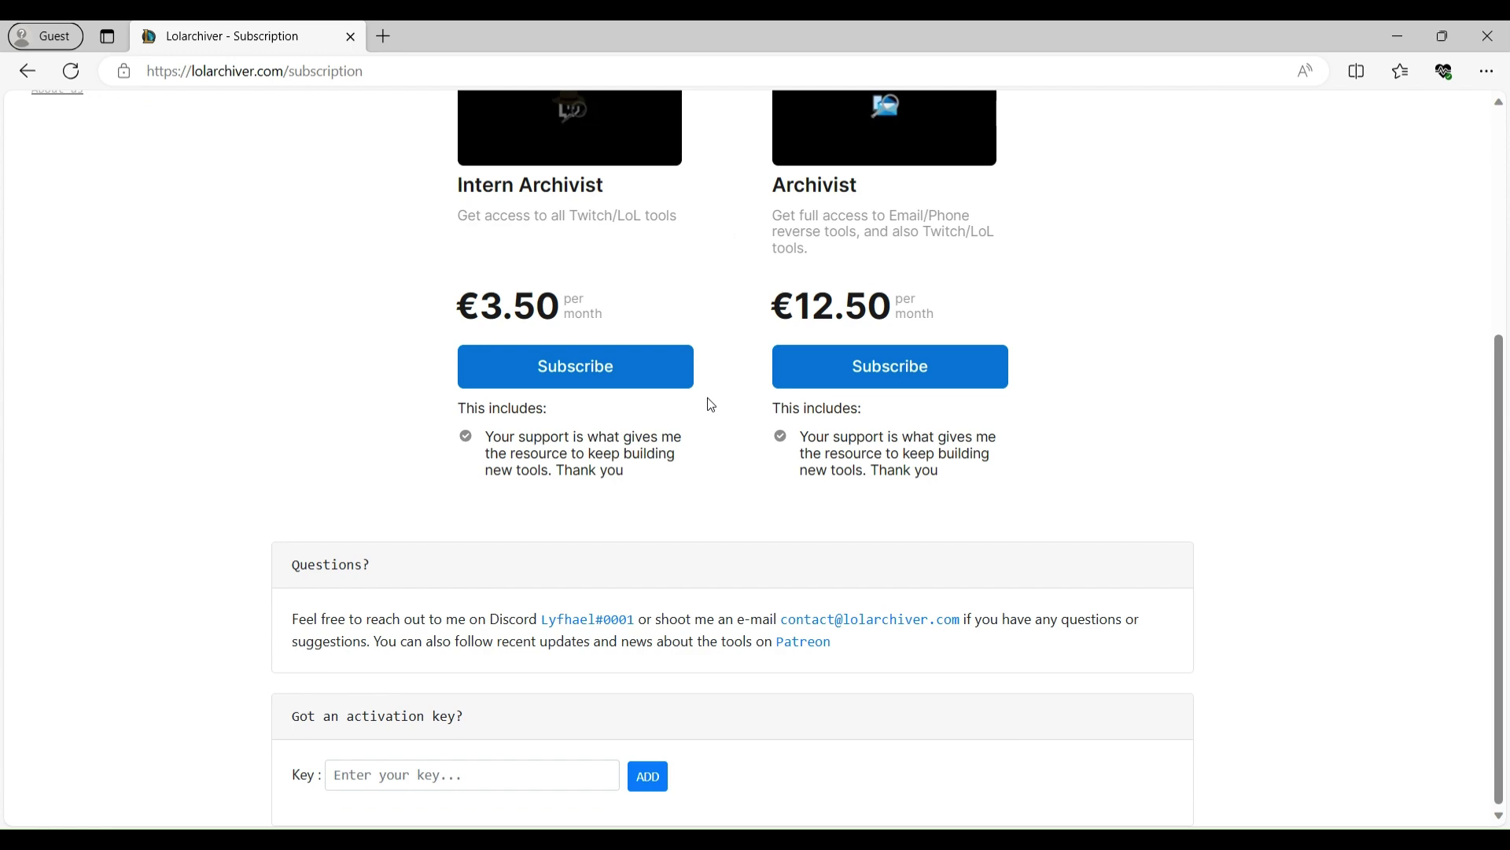
left_click(470, 768)
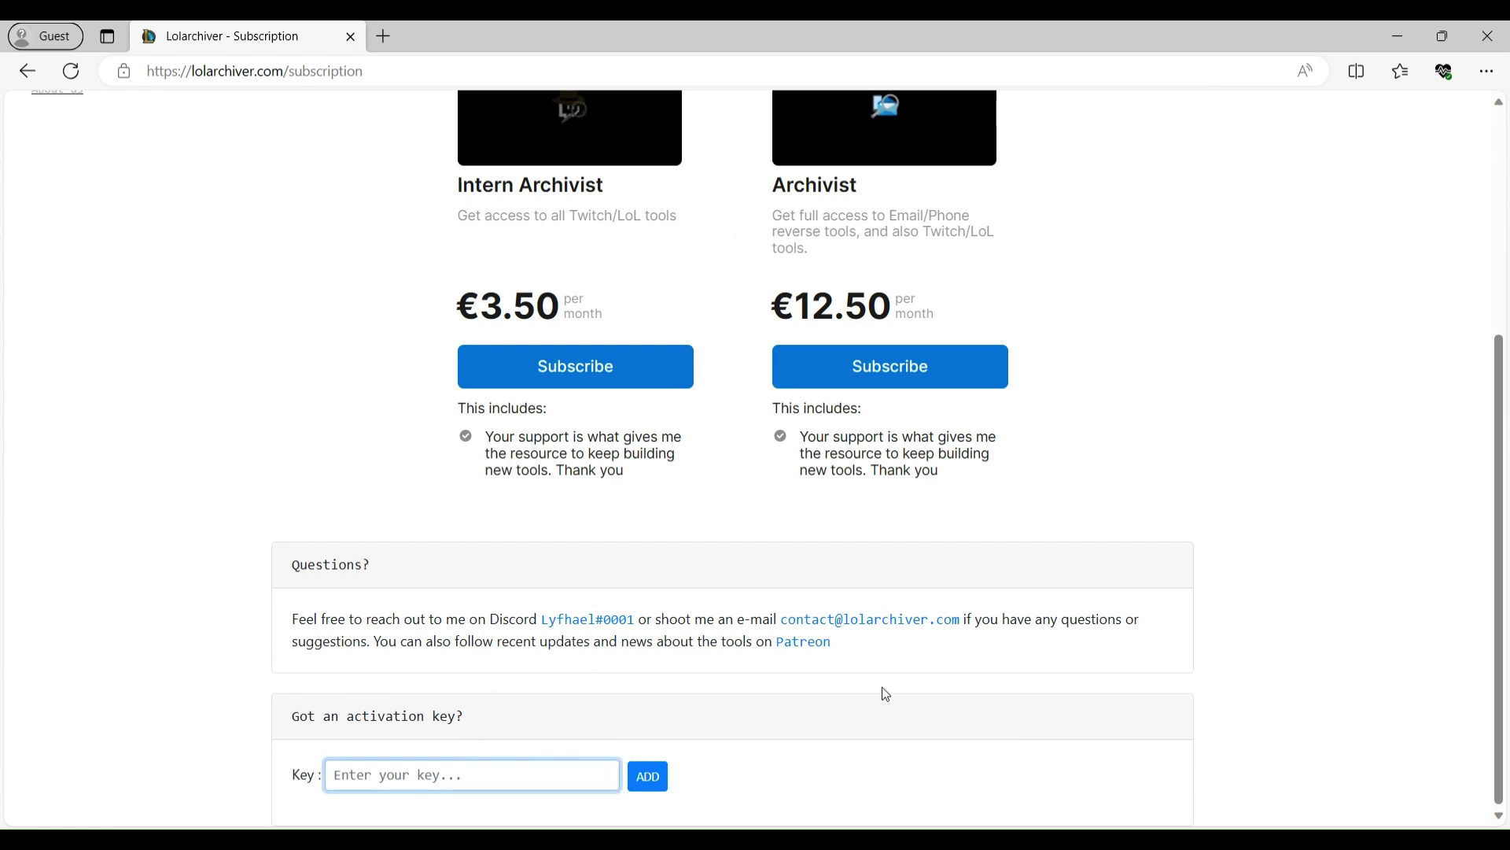
scroll(886, 694, "up", 4)
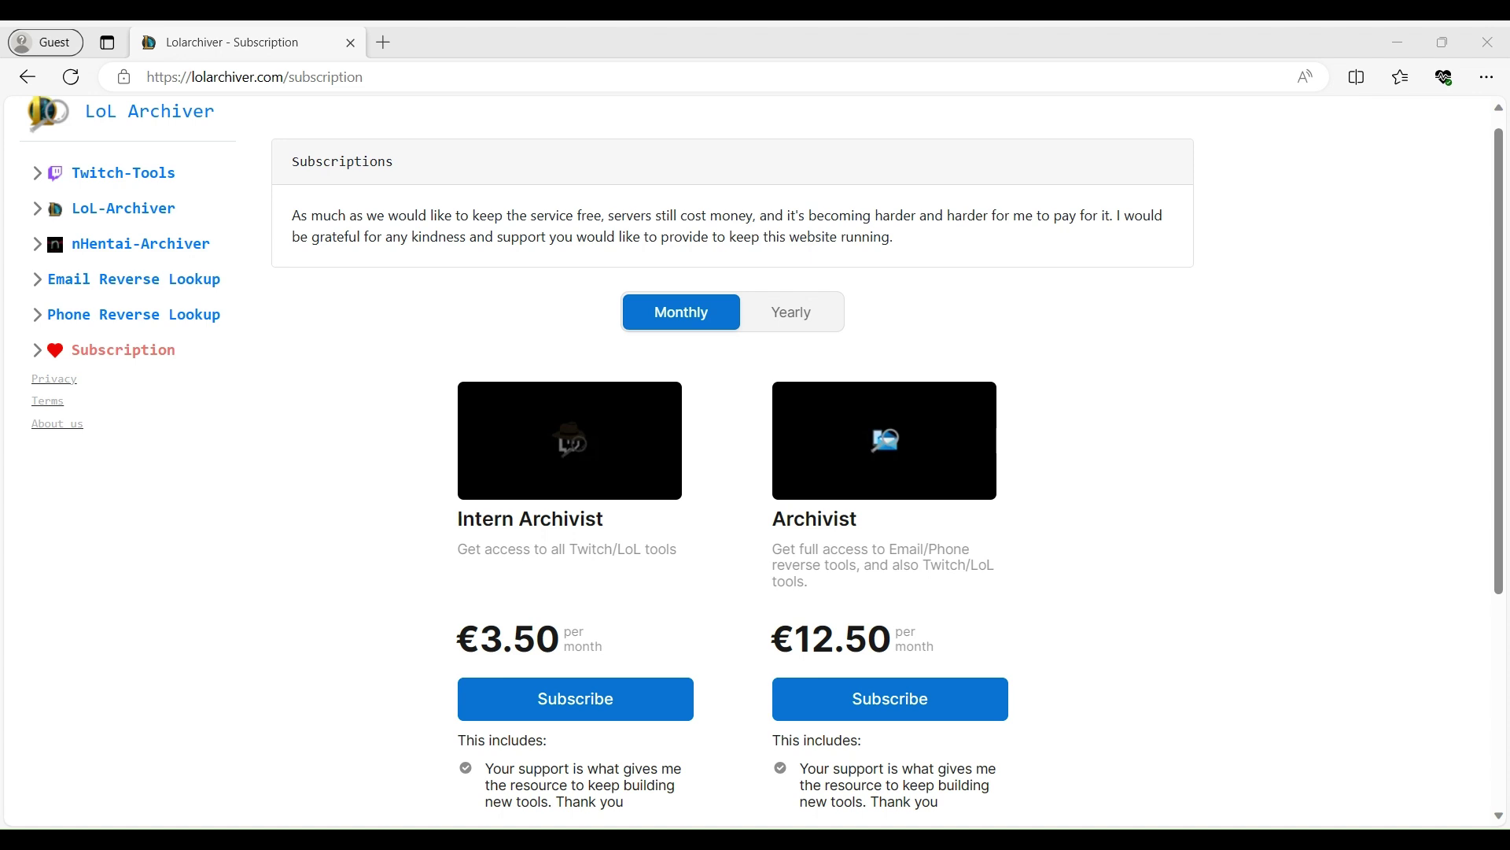
scroll(914, 660, "down", 4)
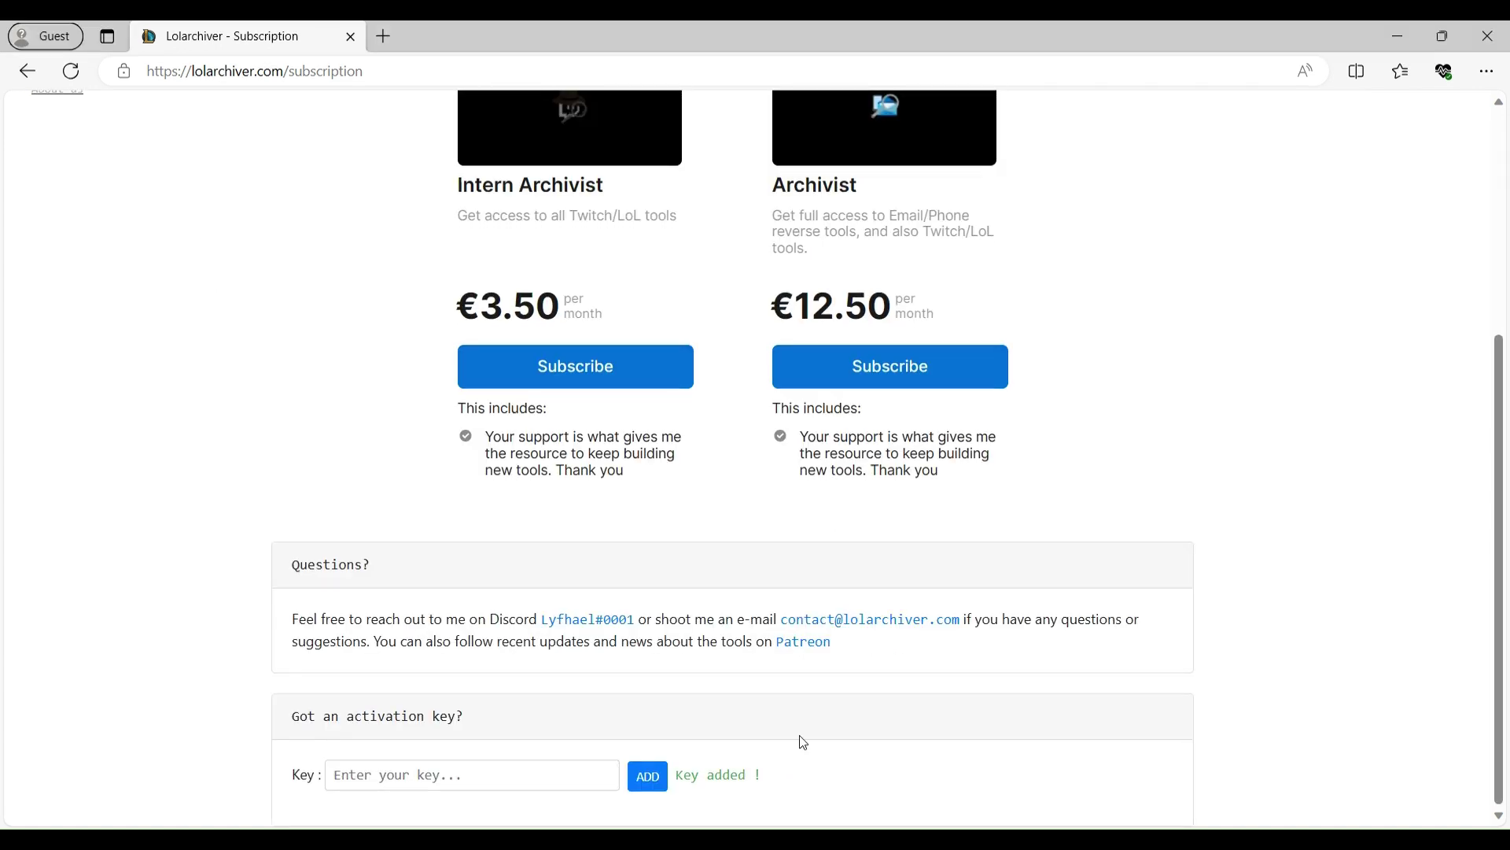
left_click_drag(695, 773, 746, 775)
scroll(350, 429, "up", 5)
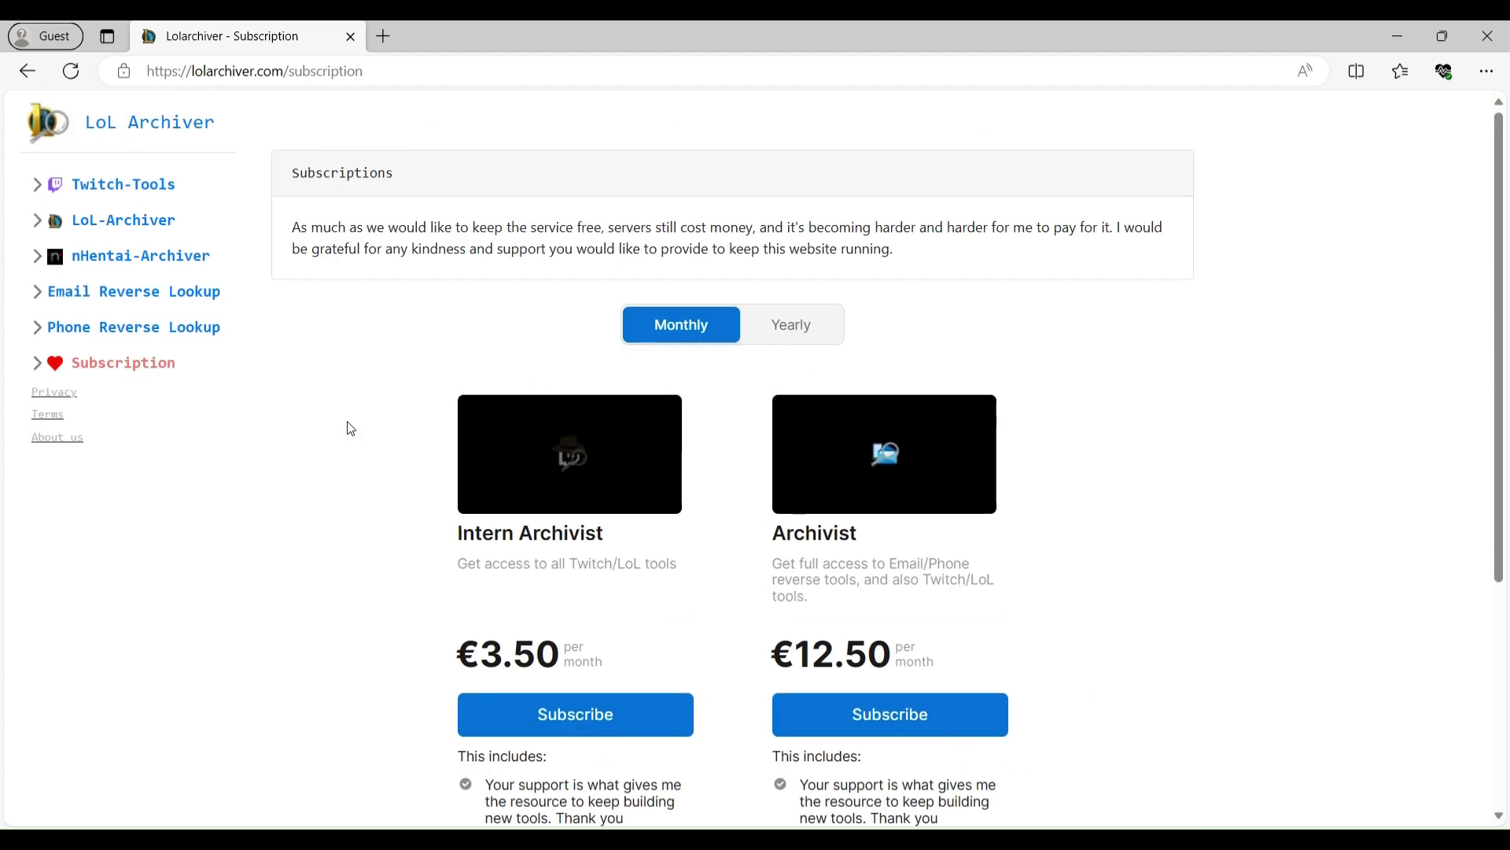
- Search the target Gmail address again from Email Reverse Lookup with terms accepted
left_click(125, 294)
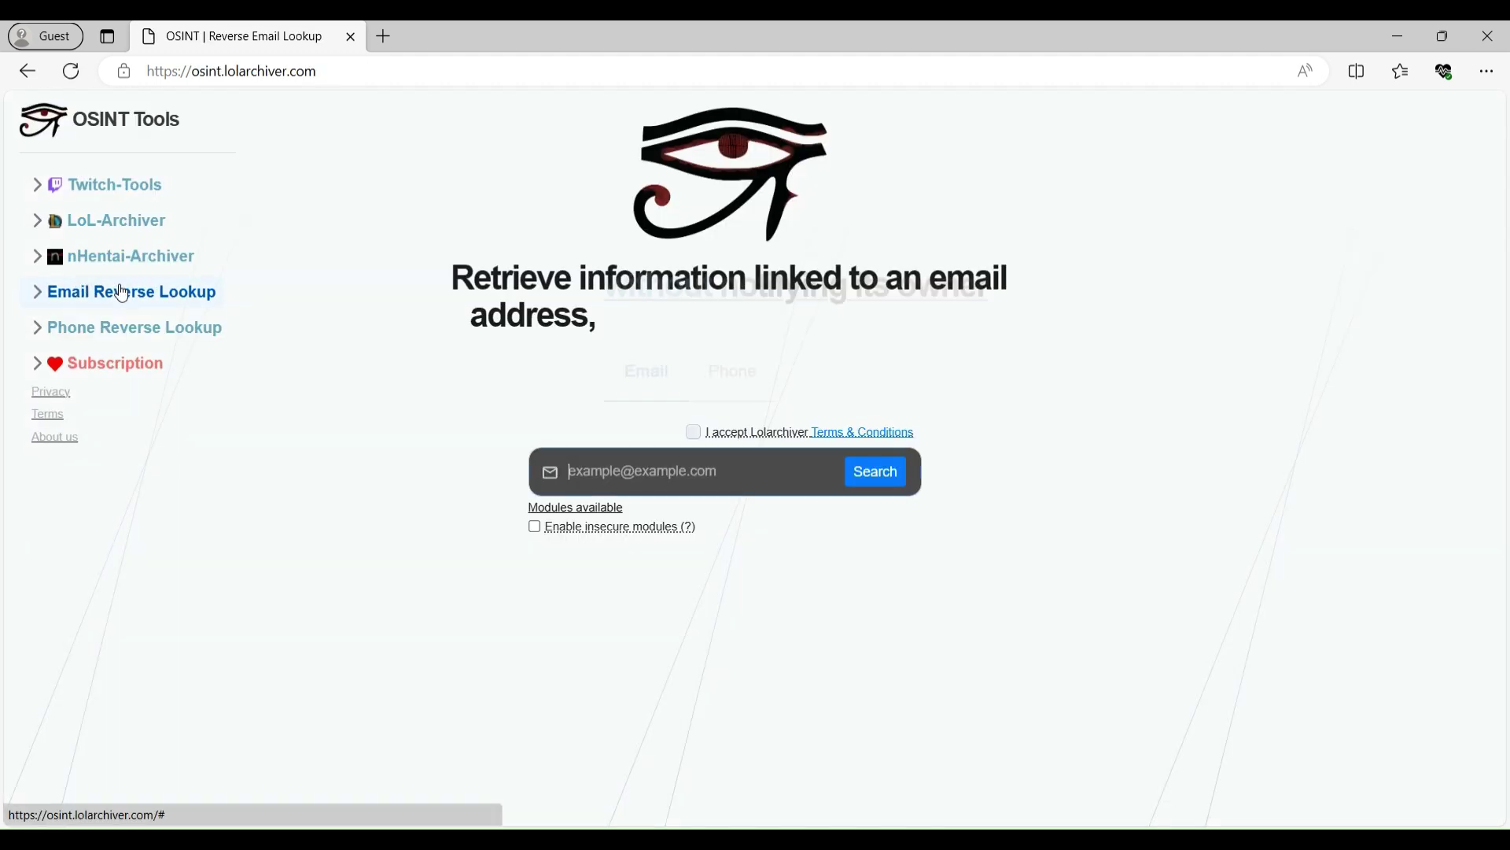
left_click(666, 479)
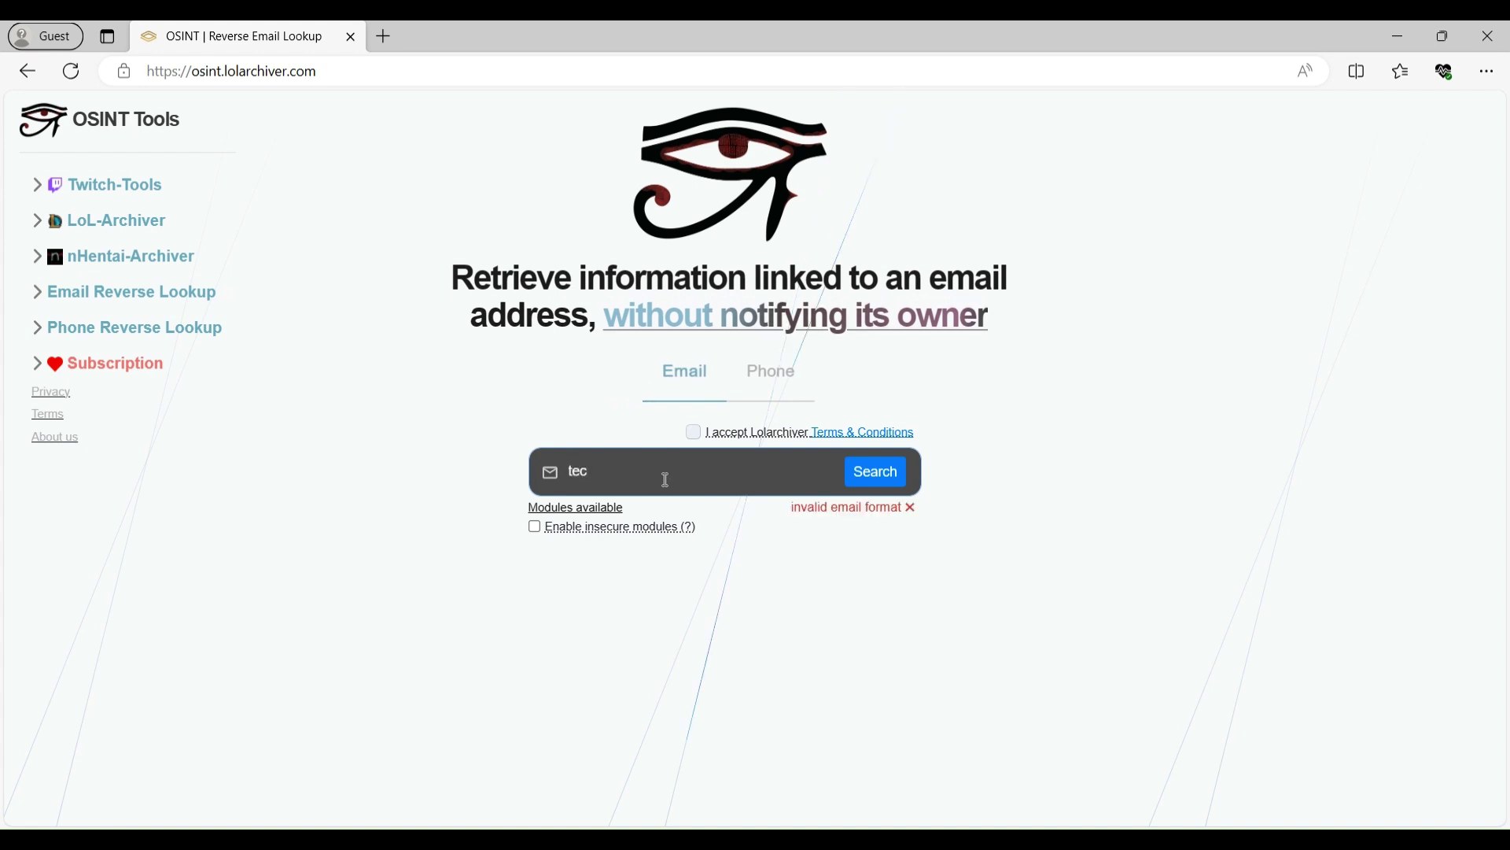
left_click(695, 434)
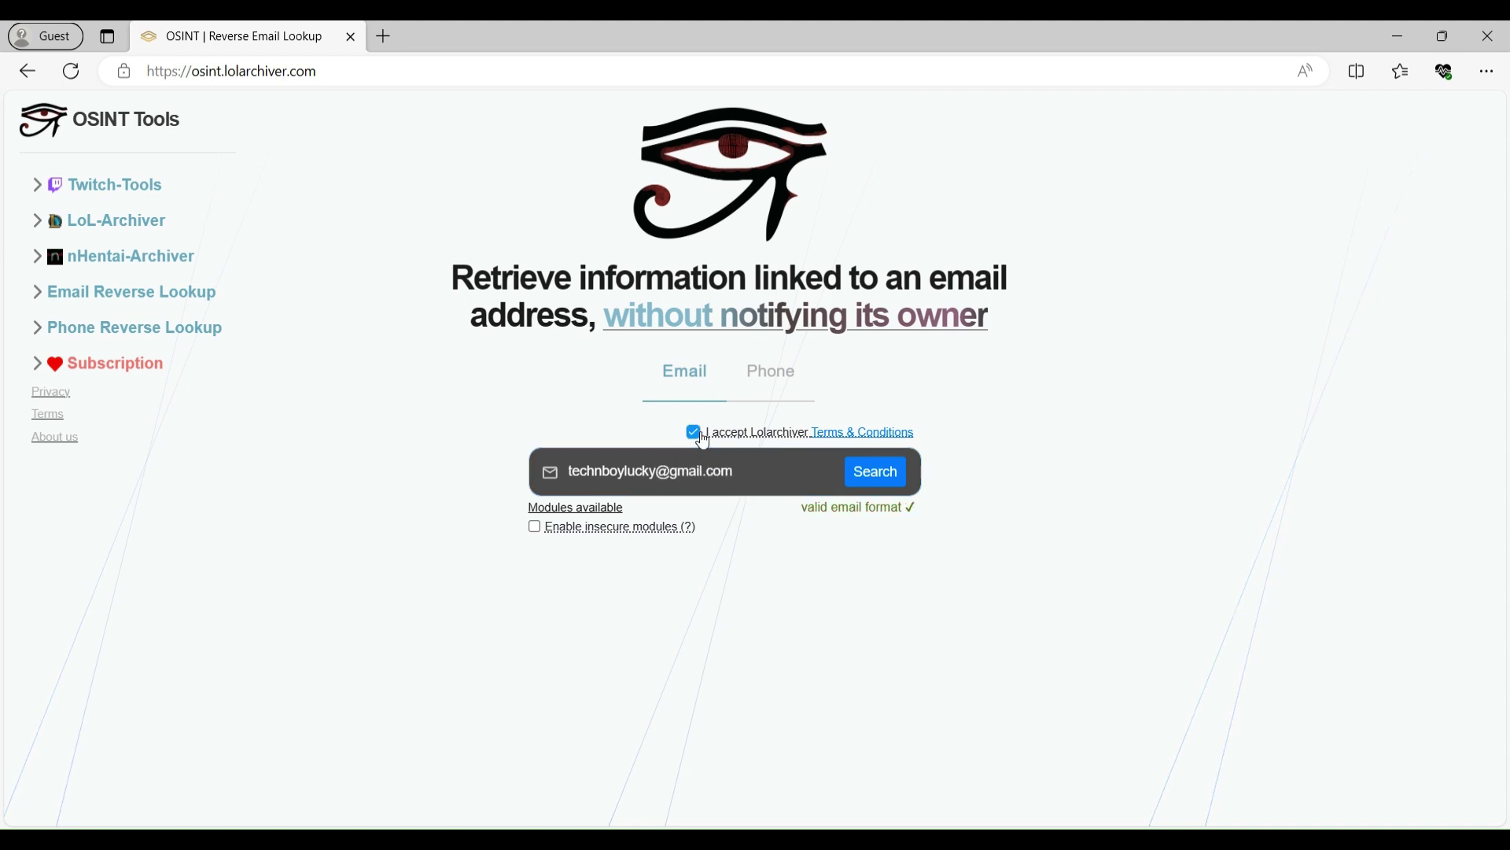
left_click(874, 457)
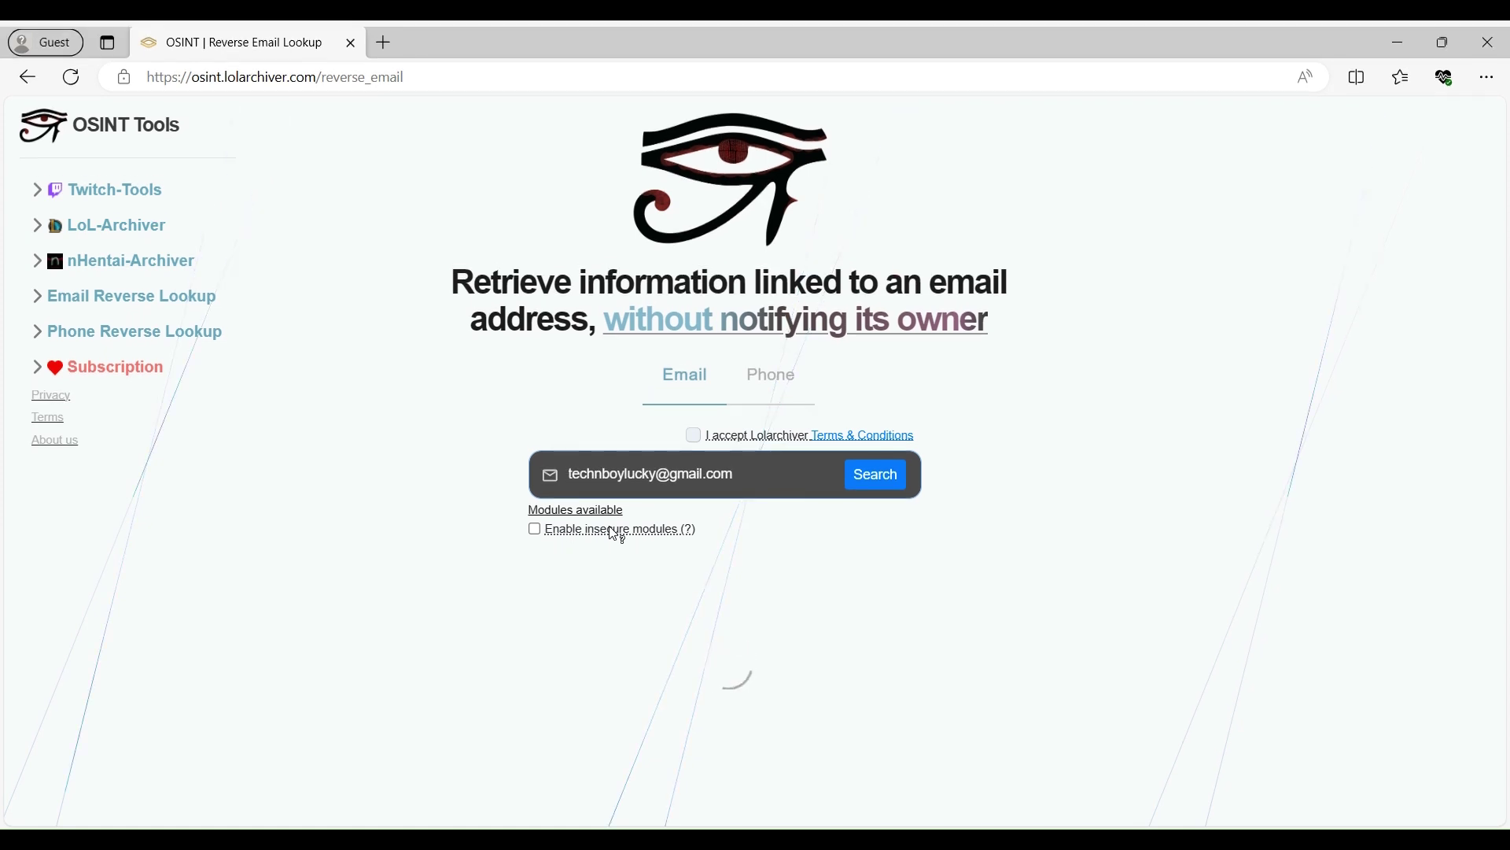
- Enable insecure modules so the Google and Goodreads result cards load
left_click(536, 530)
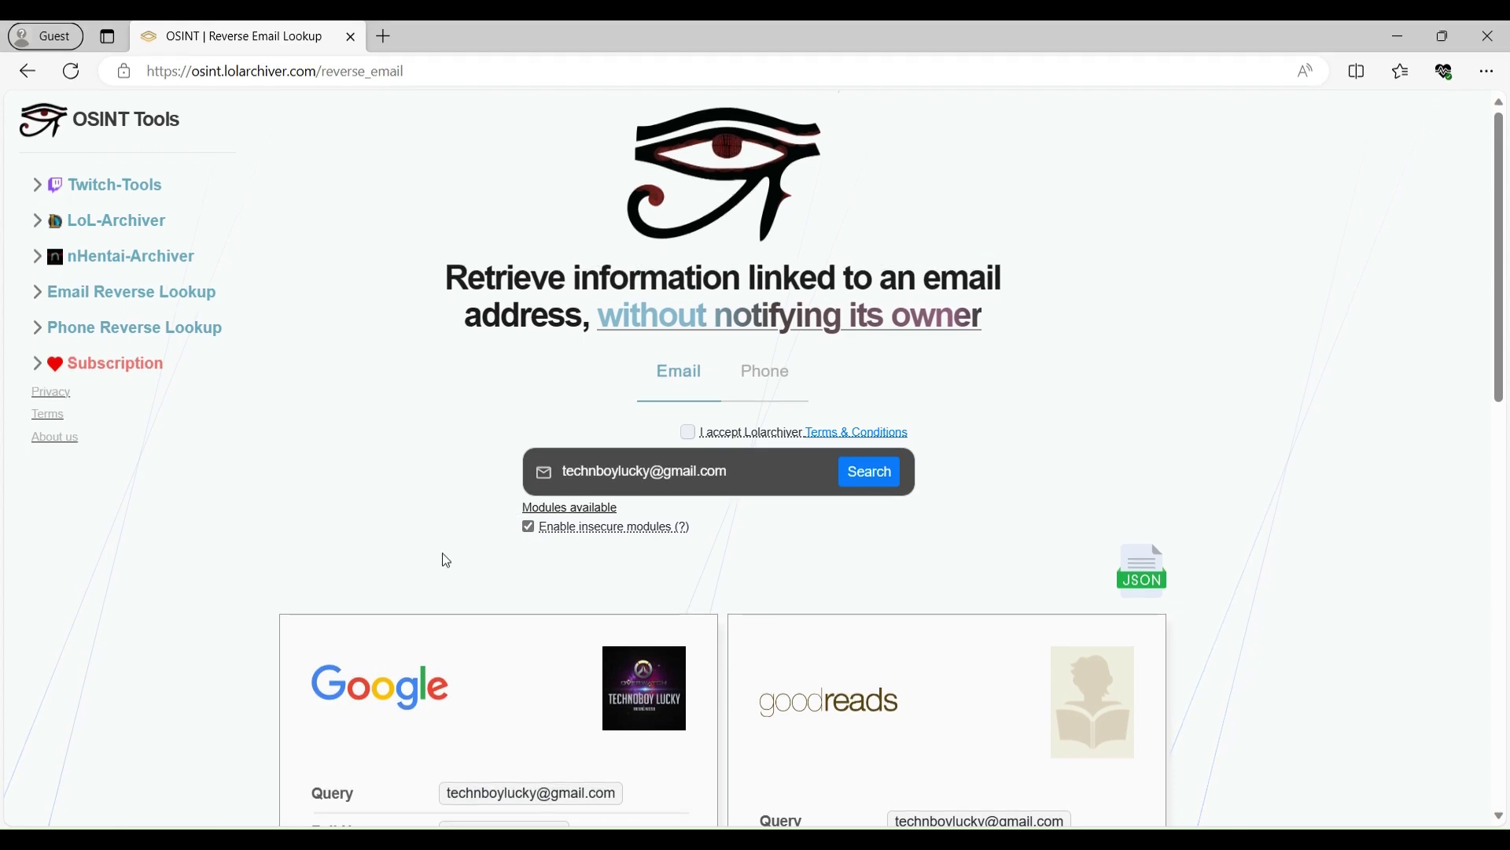
scroll(427, 503, "down", 5)
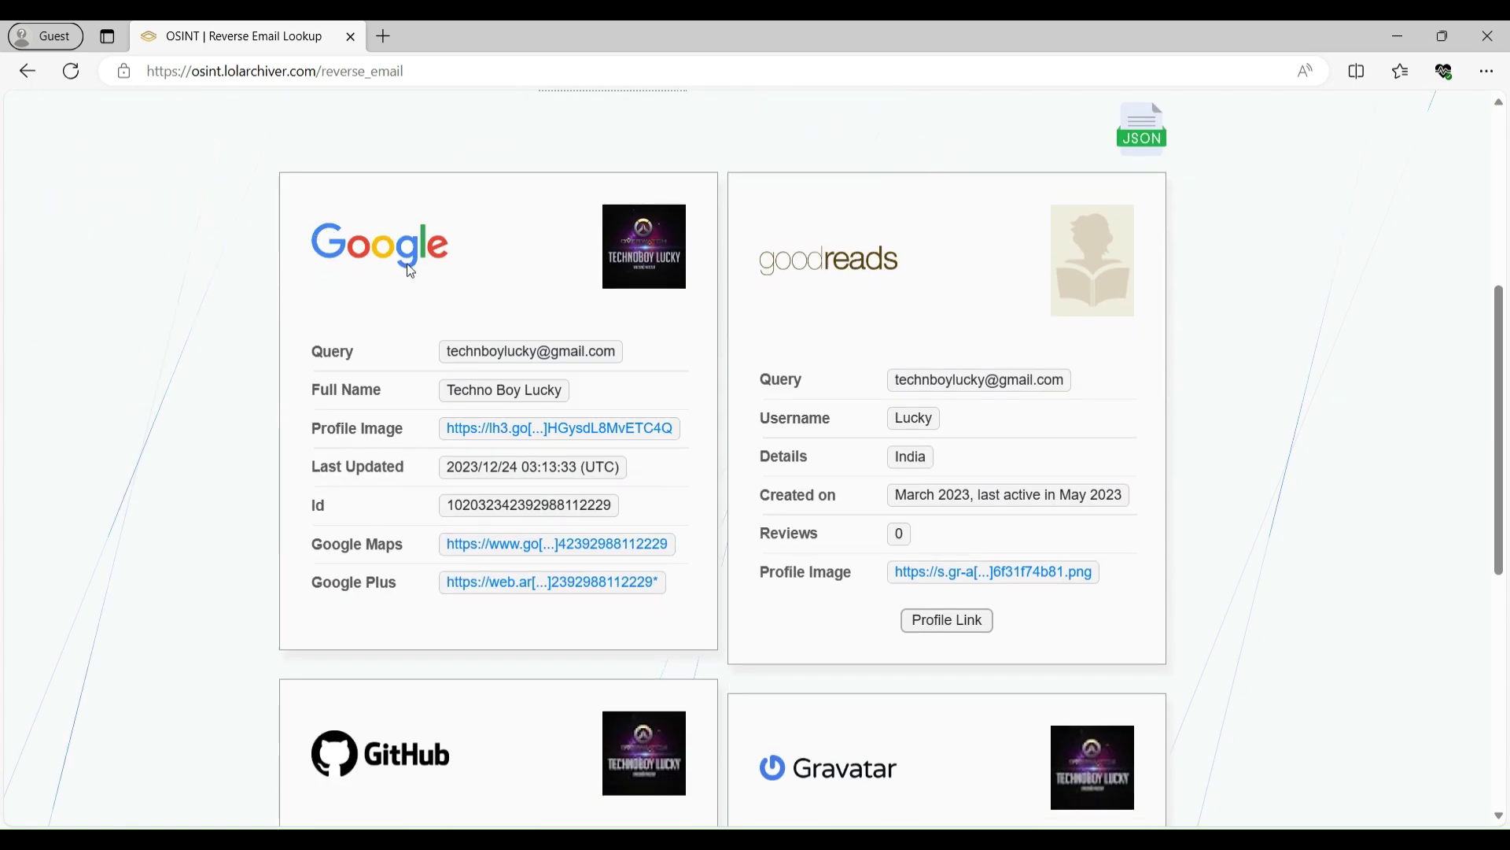
left_click_drag(499, 353, 467, 375)
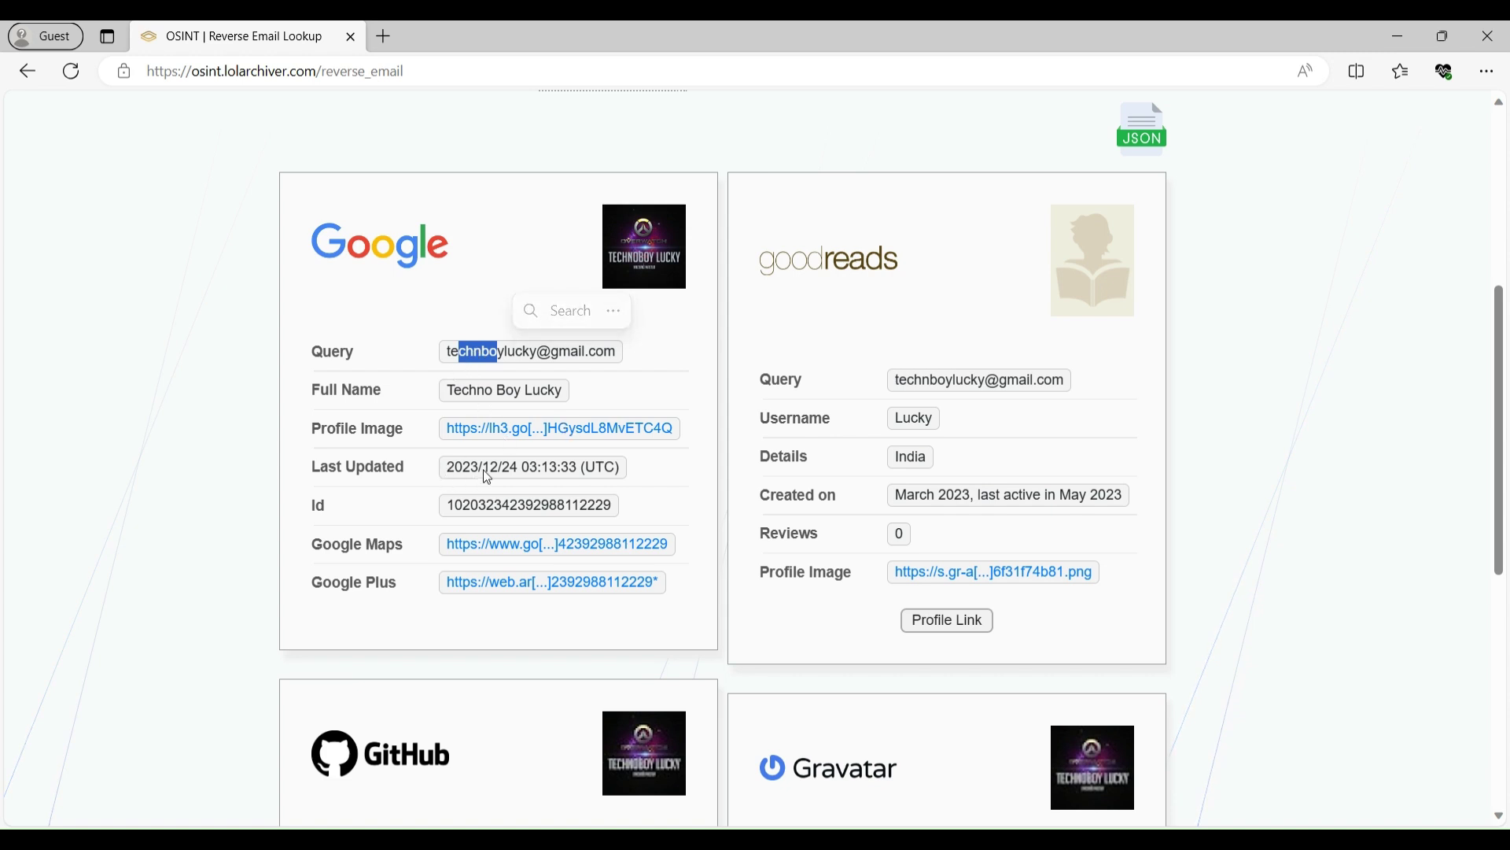
left_click(318, 359)
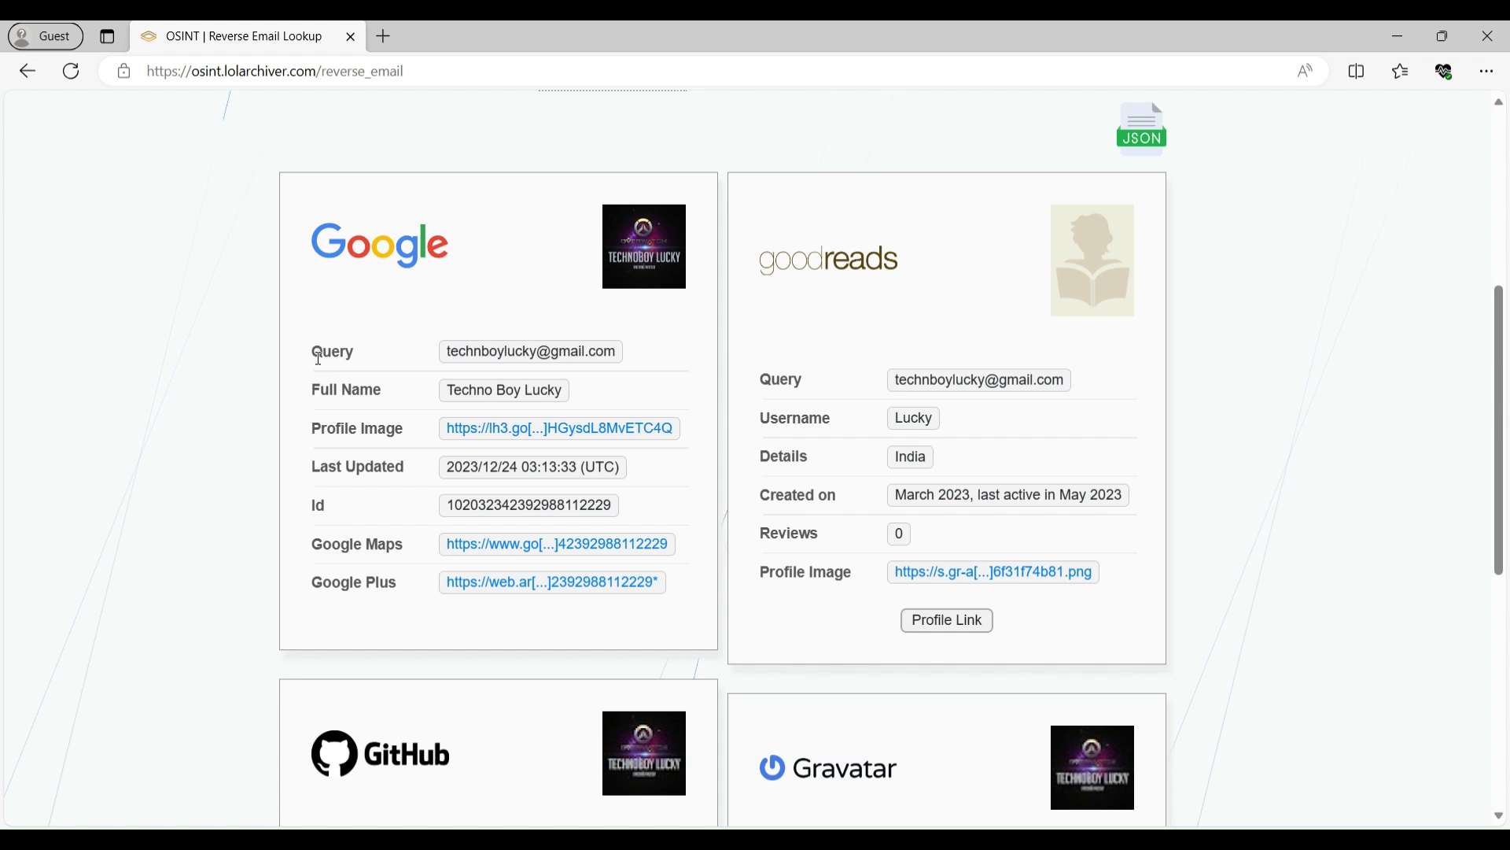
scroll(650, 364, "down", 1)
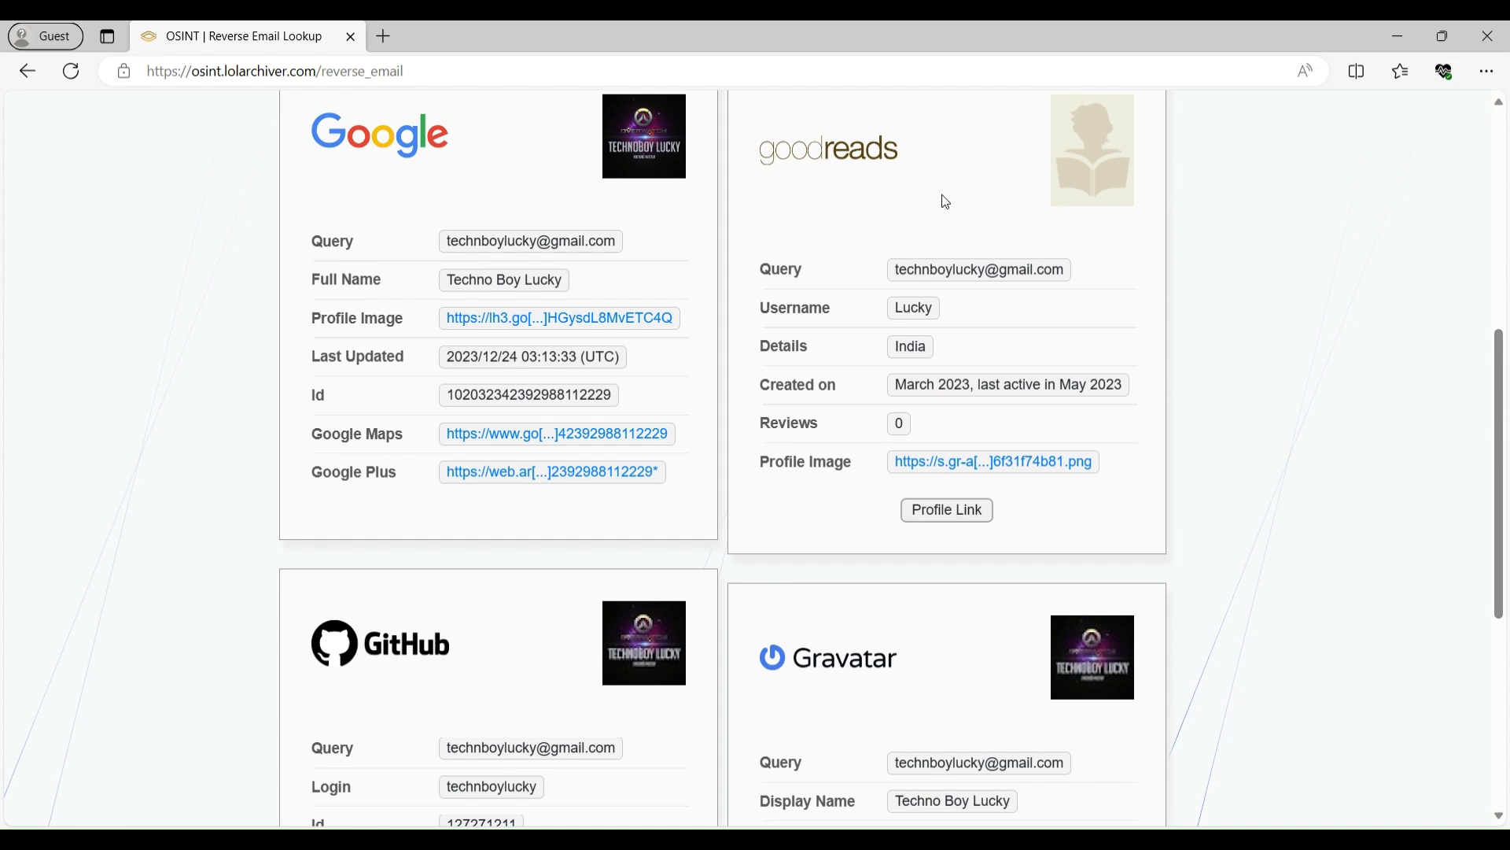
scroll(398, 527, "down", 2)
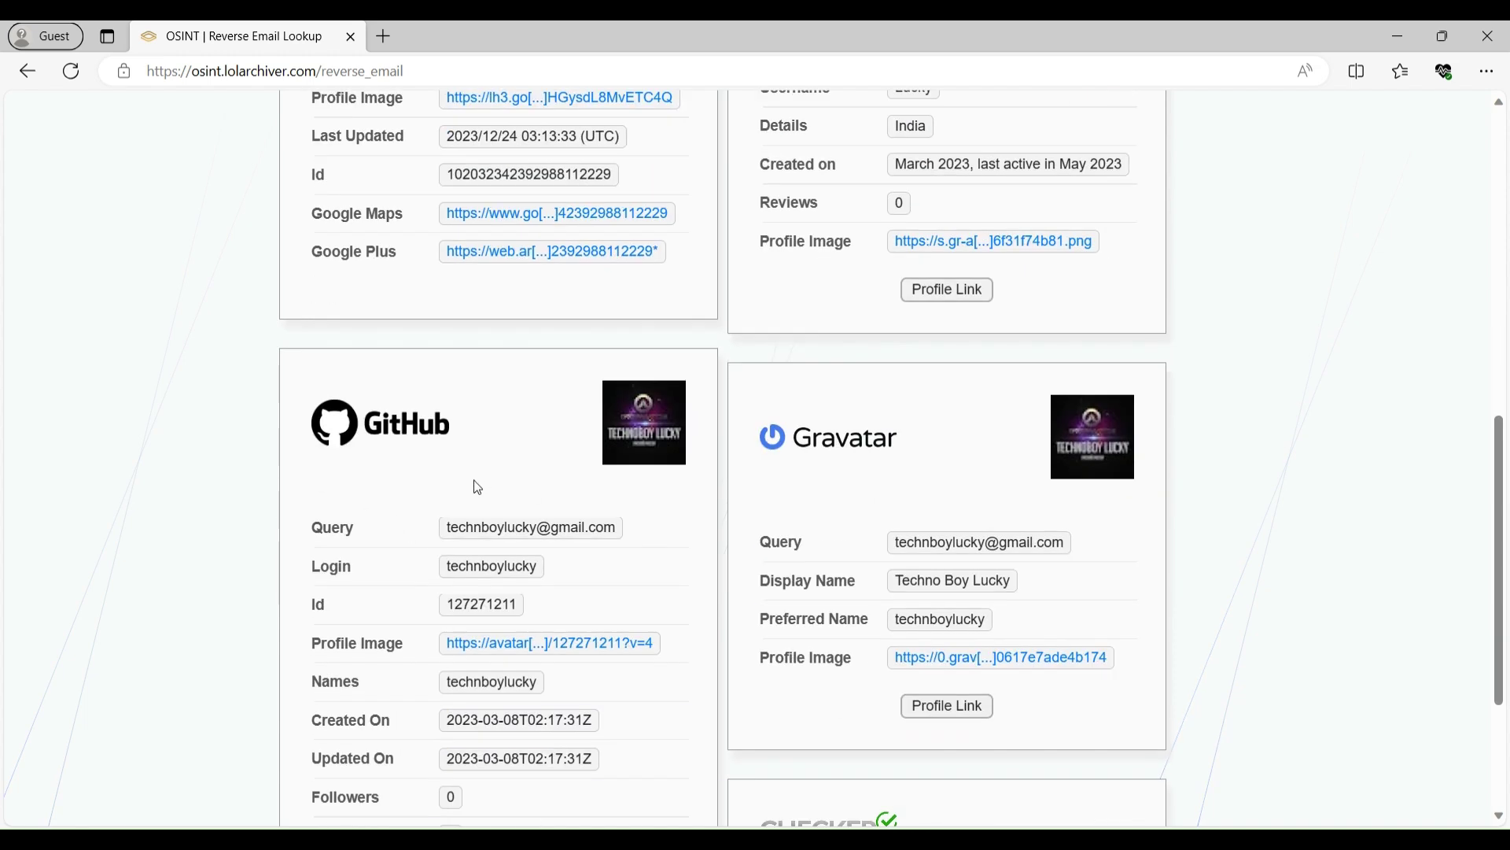
scroll(1005, 469, "down", 2)
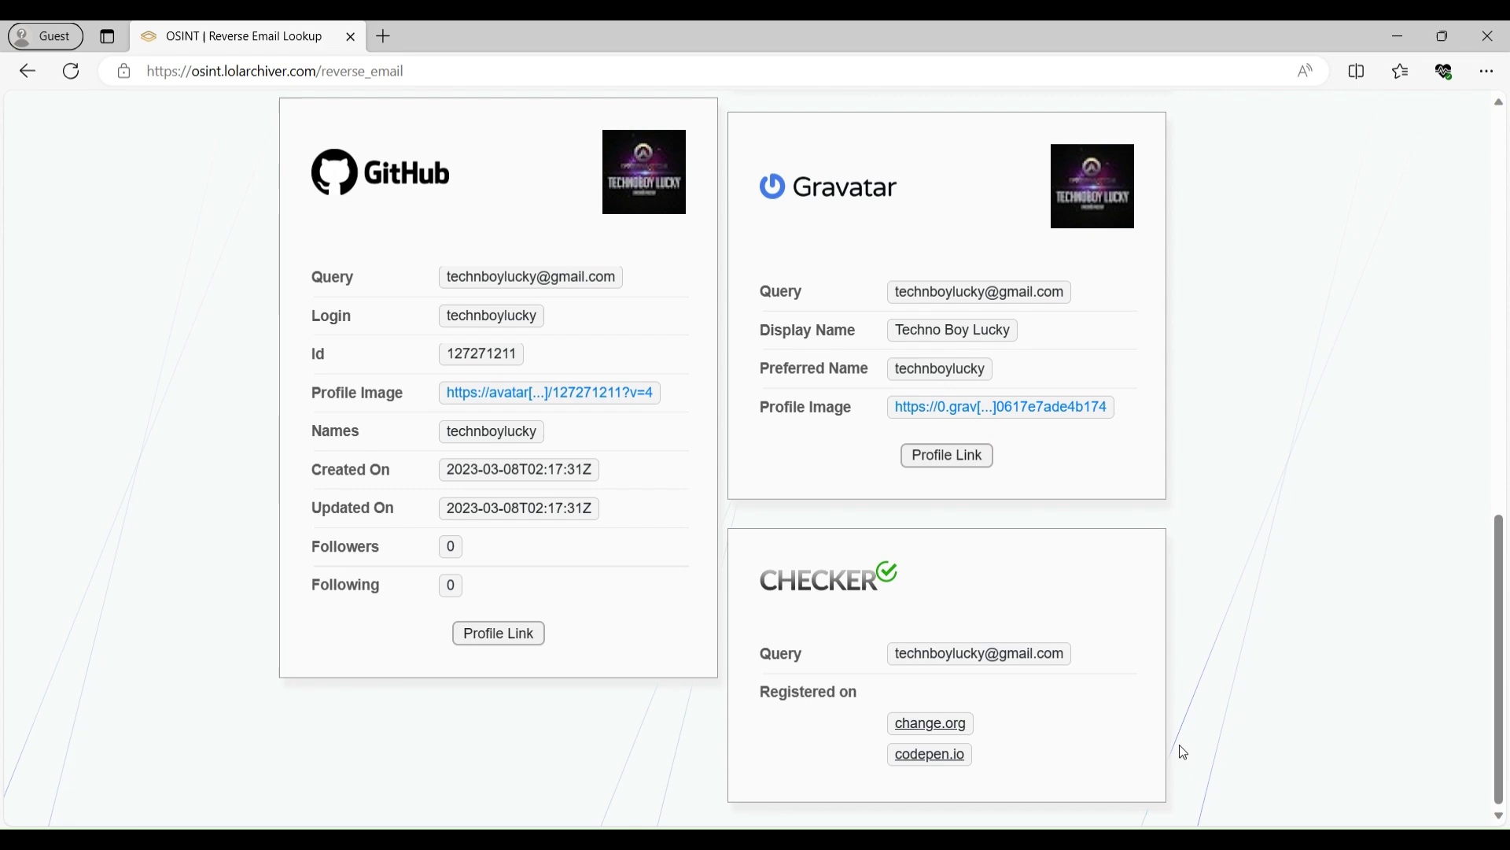
scroll(1256, 734, "up", 10)
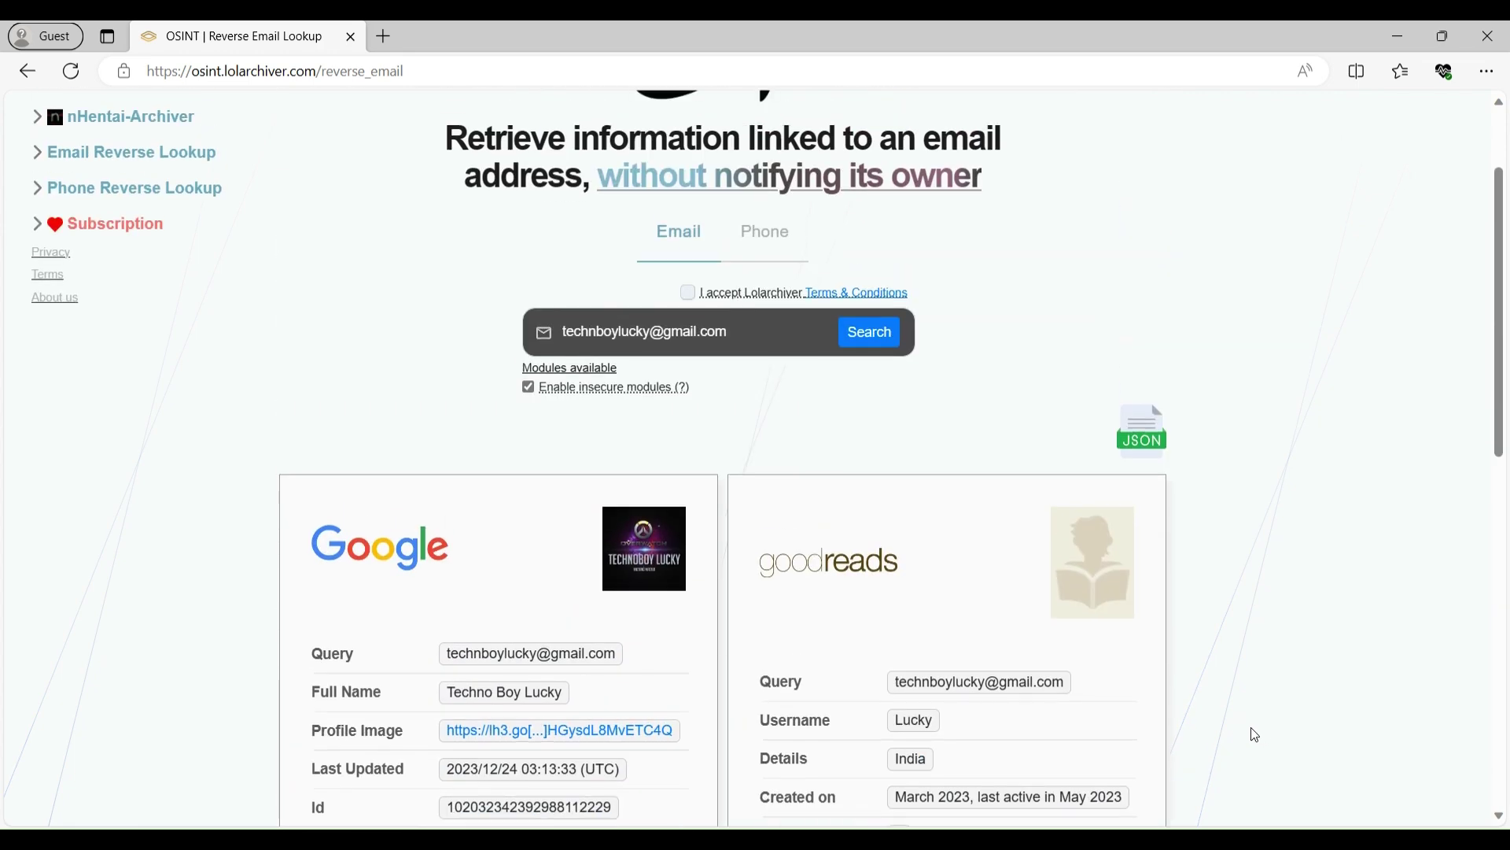
scroll(1255, 735, "up", 2)
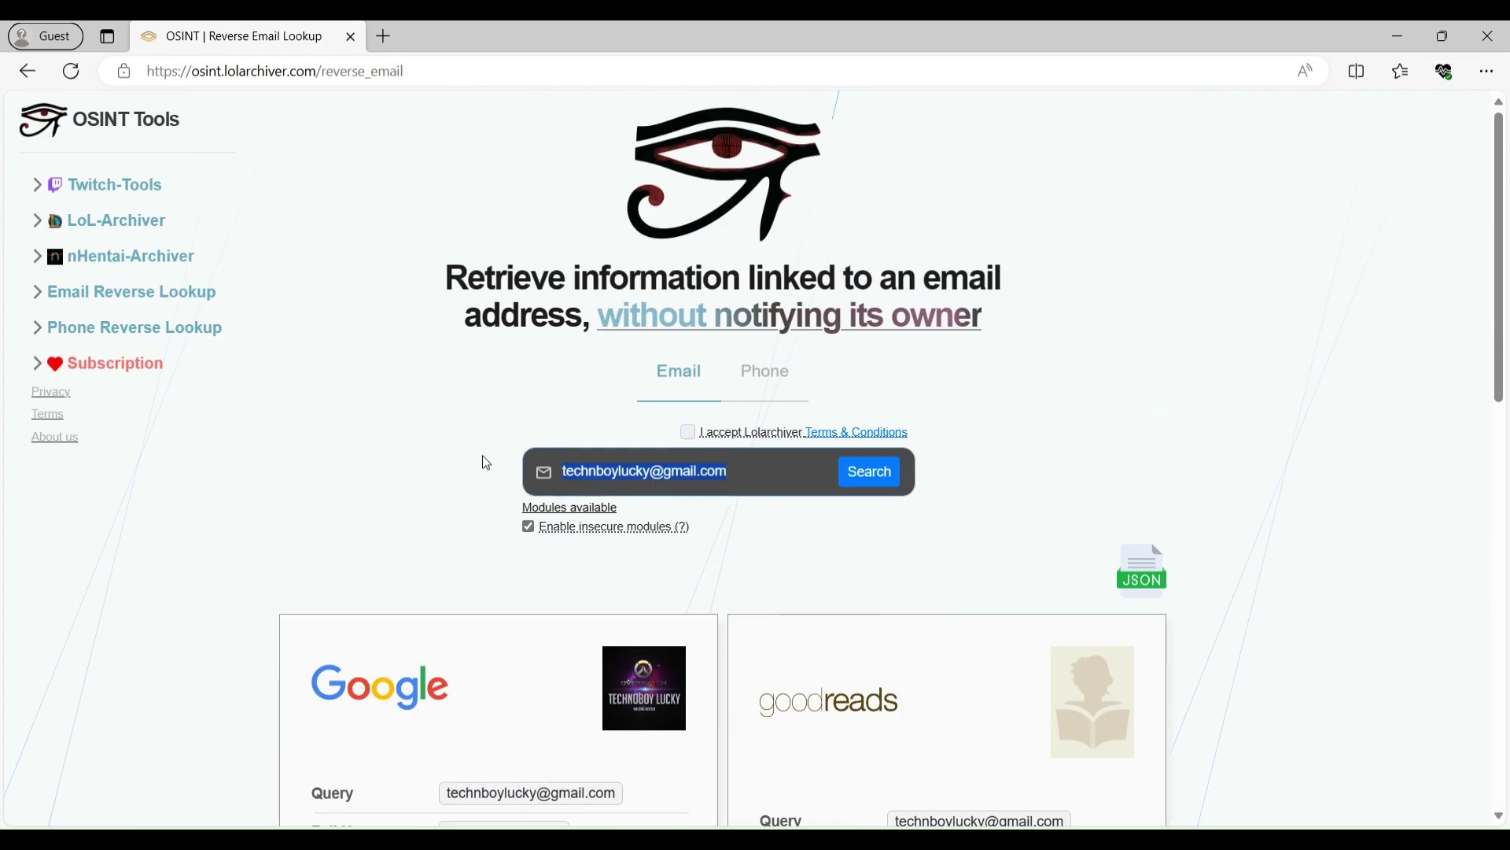
- Replace the email with a second Gmail address and search with terms accepted
key("ctrl+a")
key("BackSpace")
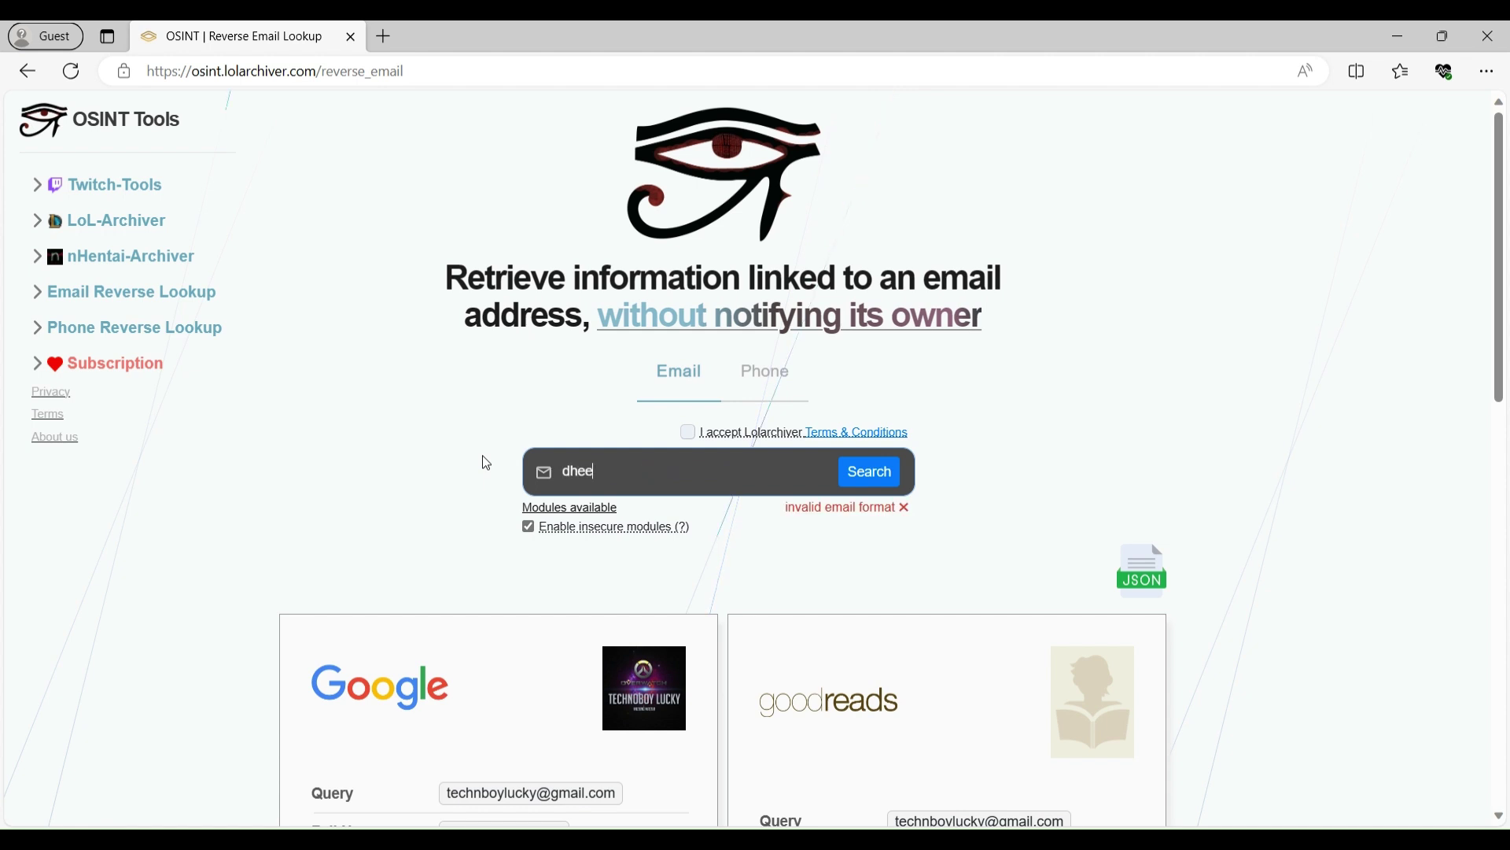
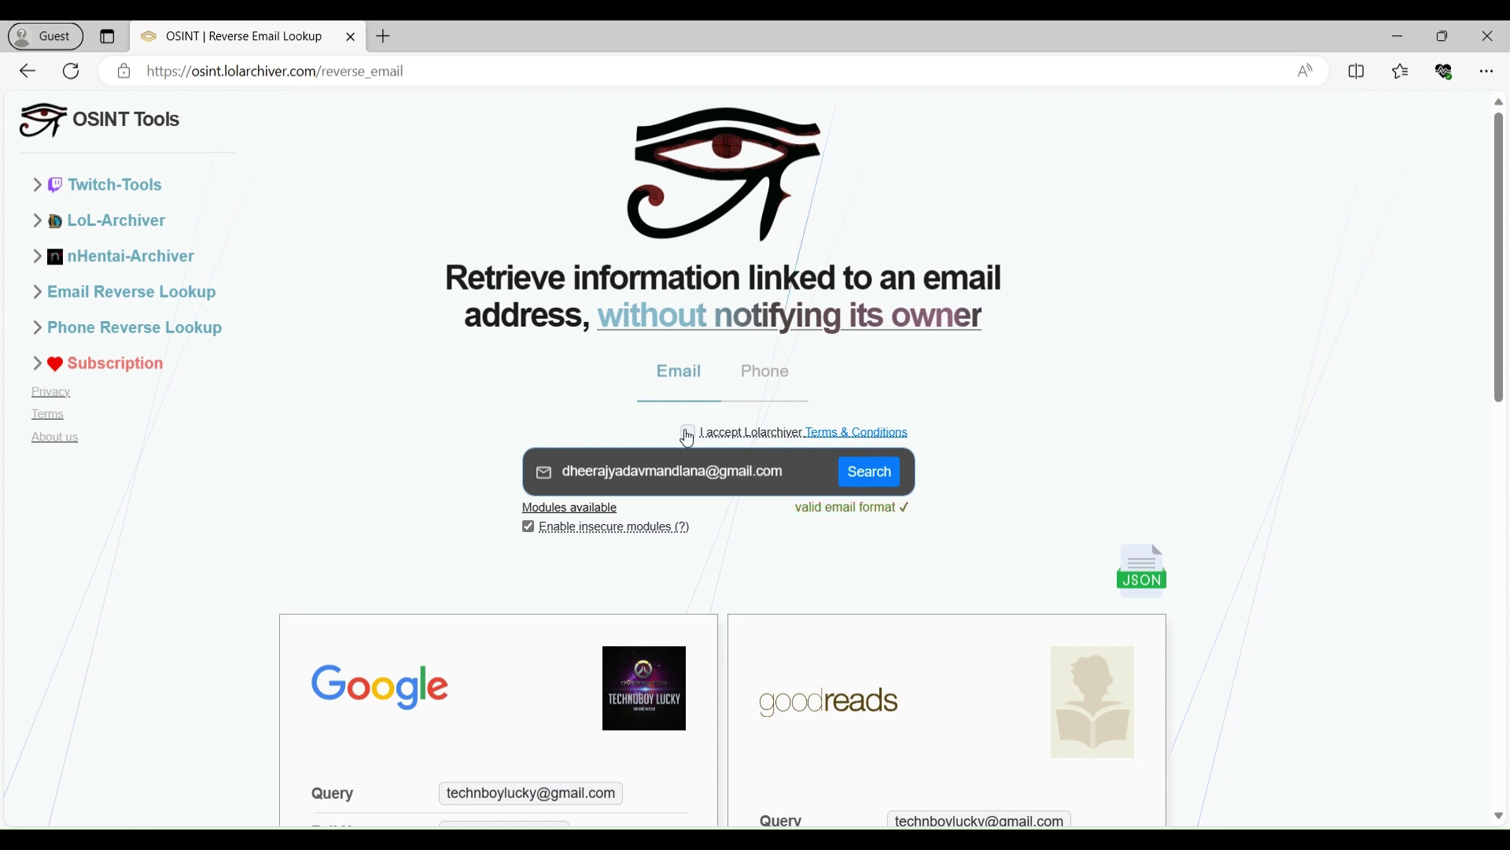
left_click(688, 432)
left_click(858, 469)
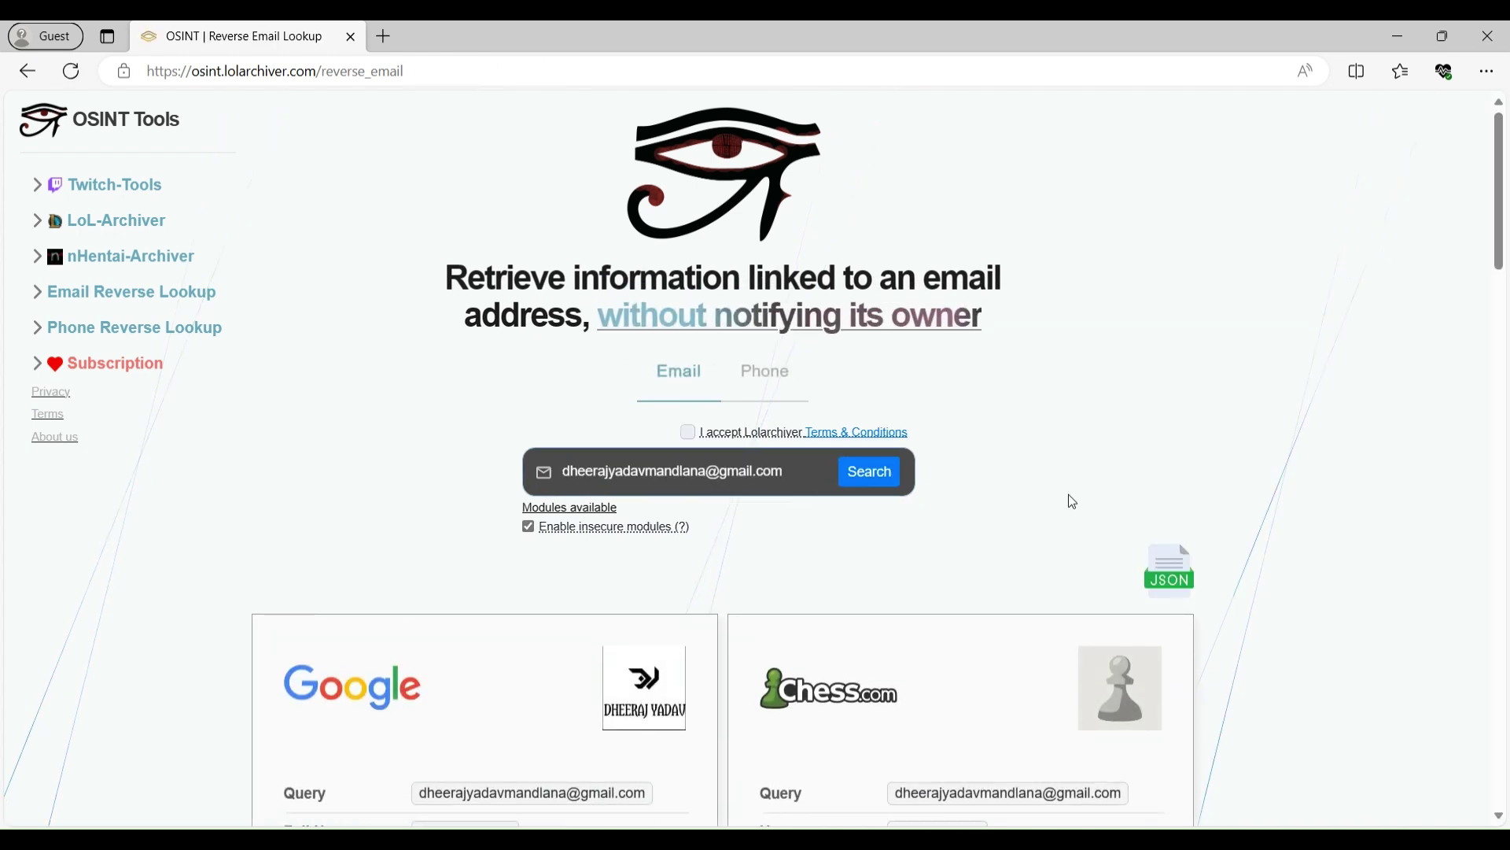
scroll(1068, 494, "down", 3)
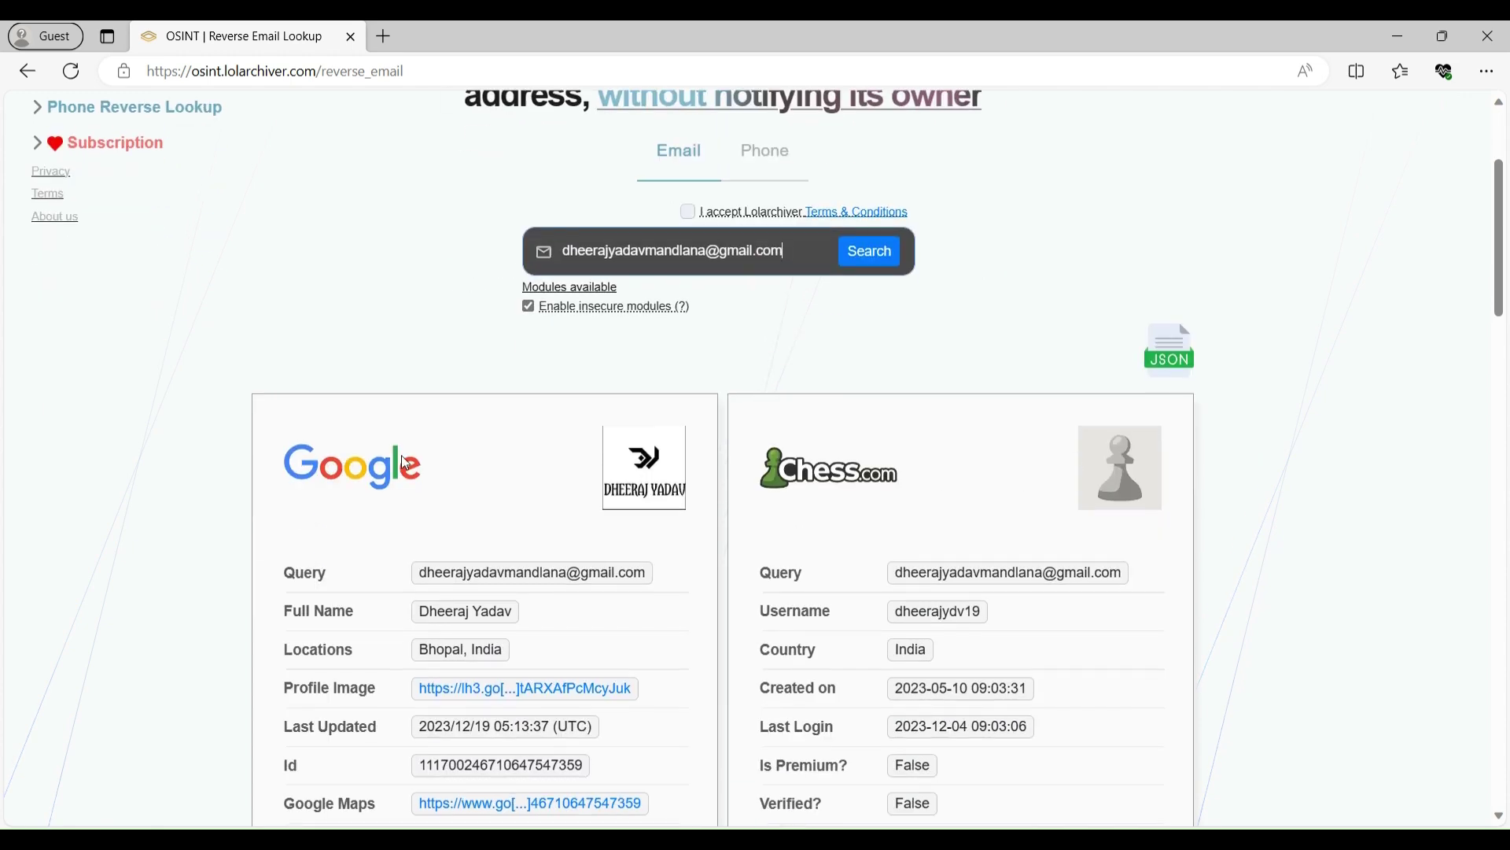
scroll(1304, 509, "down", 10)
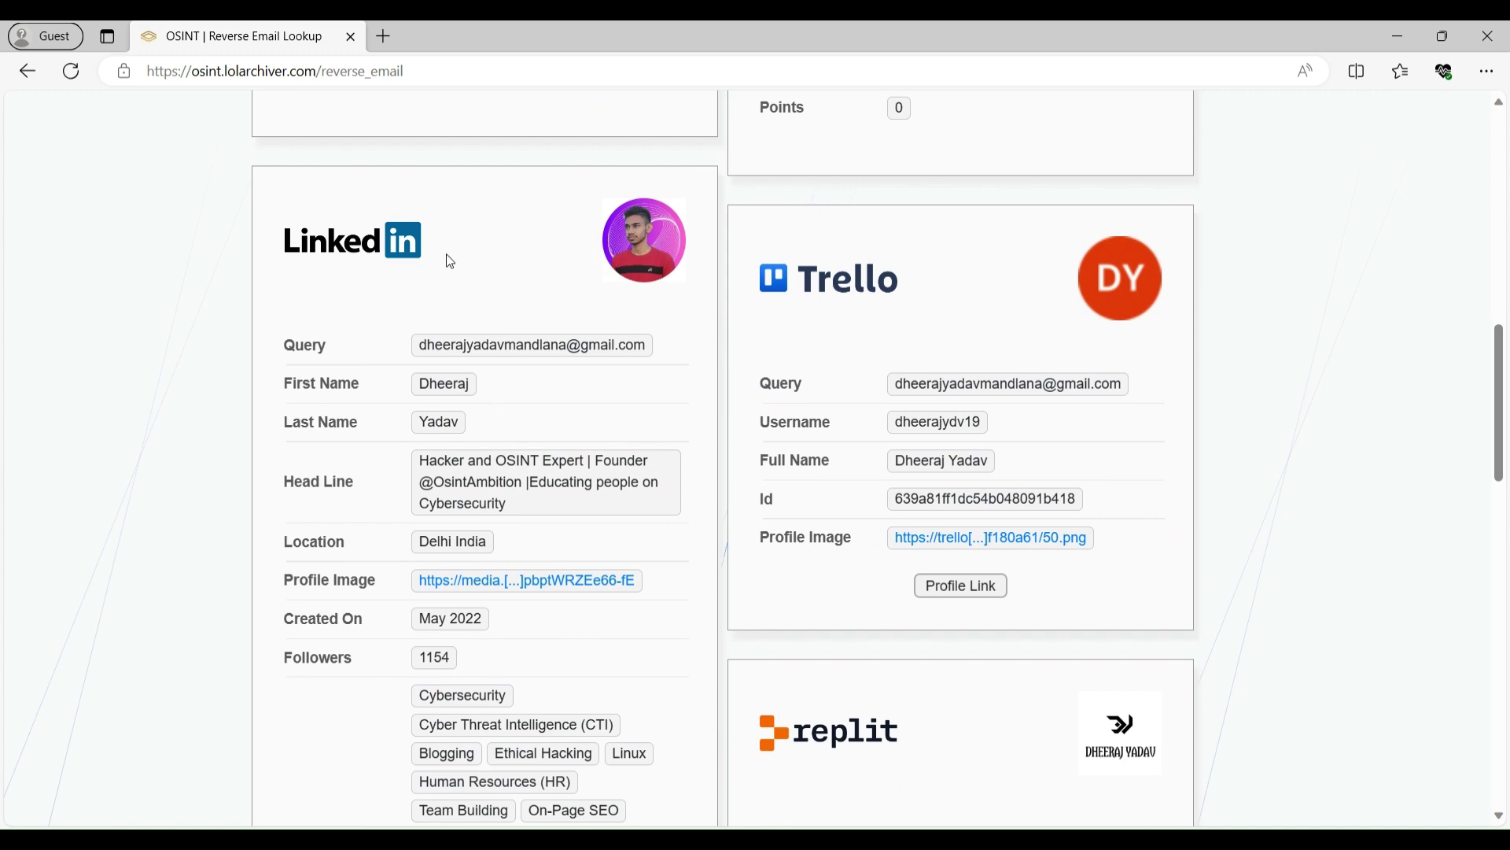
scroll(947, 371, "down", 7)
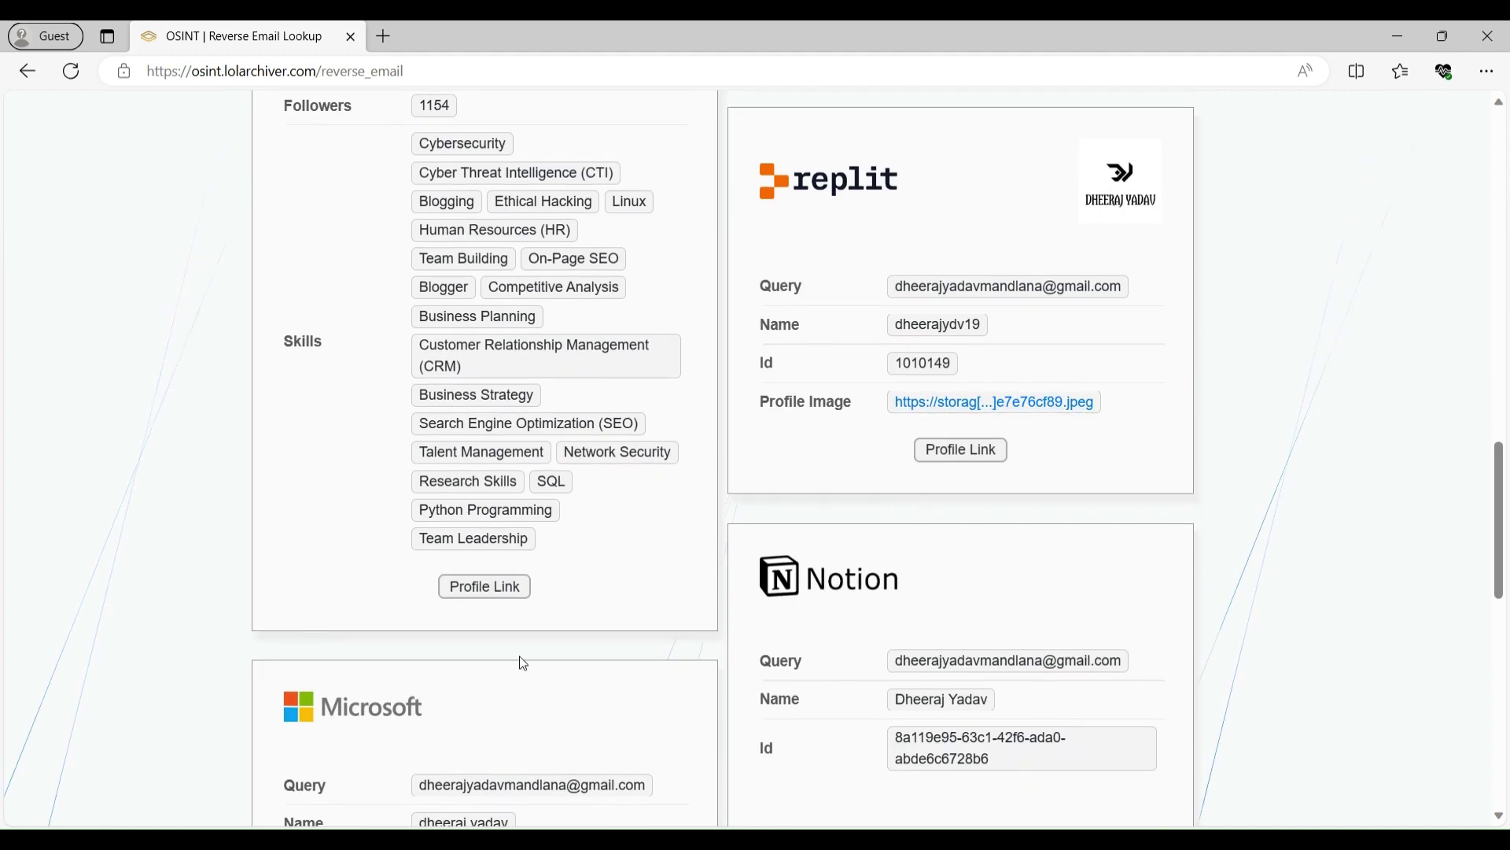
scroll(534, 601, "down", 8)
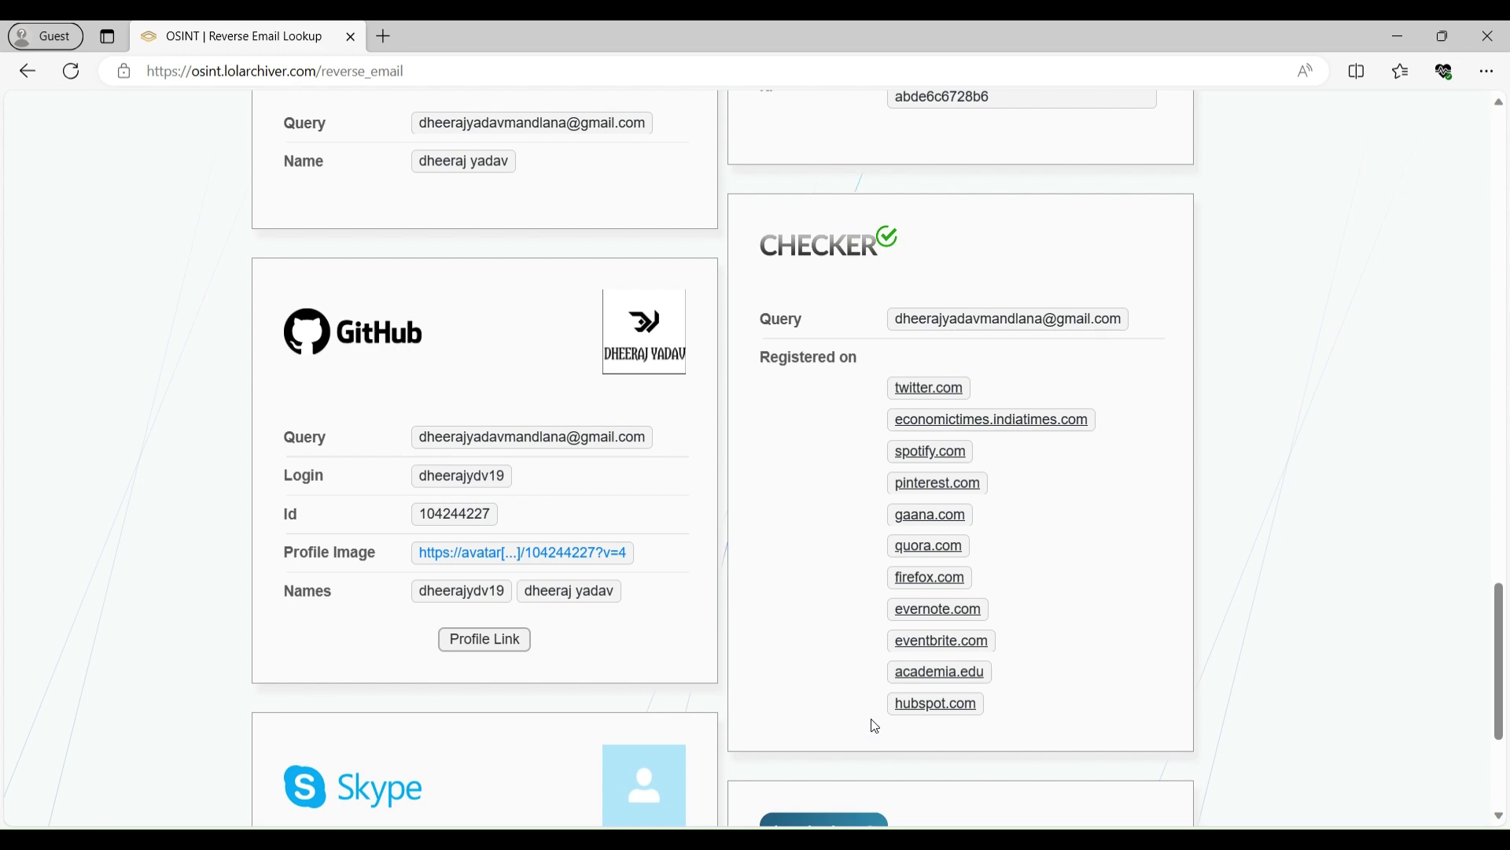
scroll(875, 726, "down", 4)
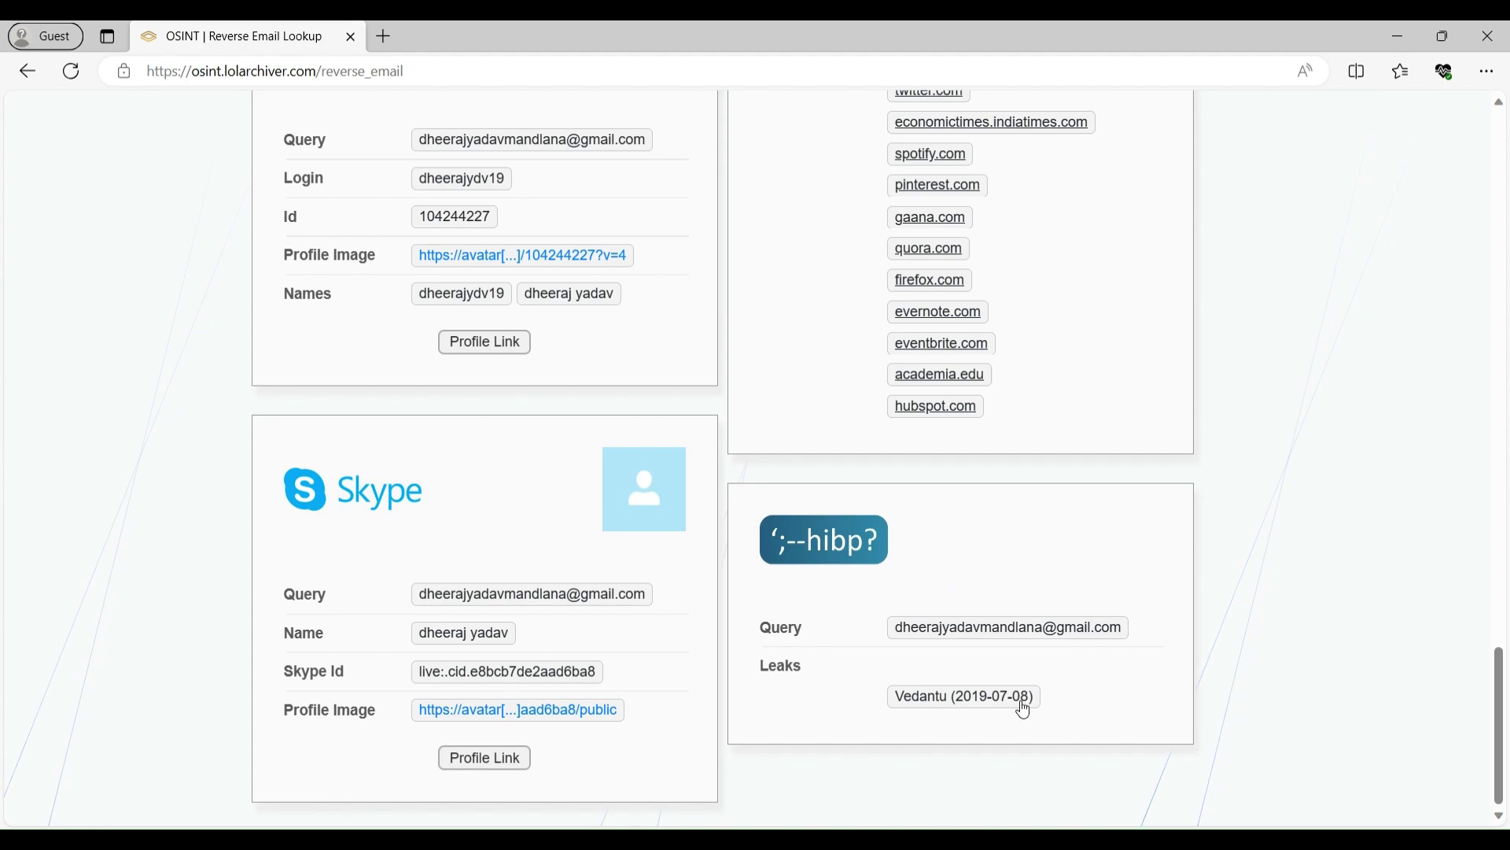
left_click_drag(1502, 730, 1503, 208)
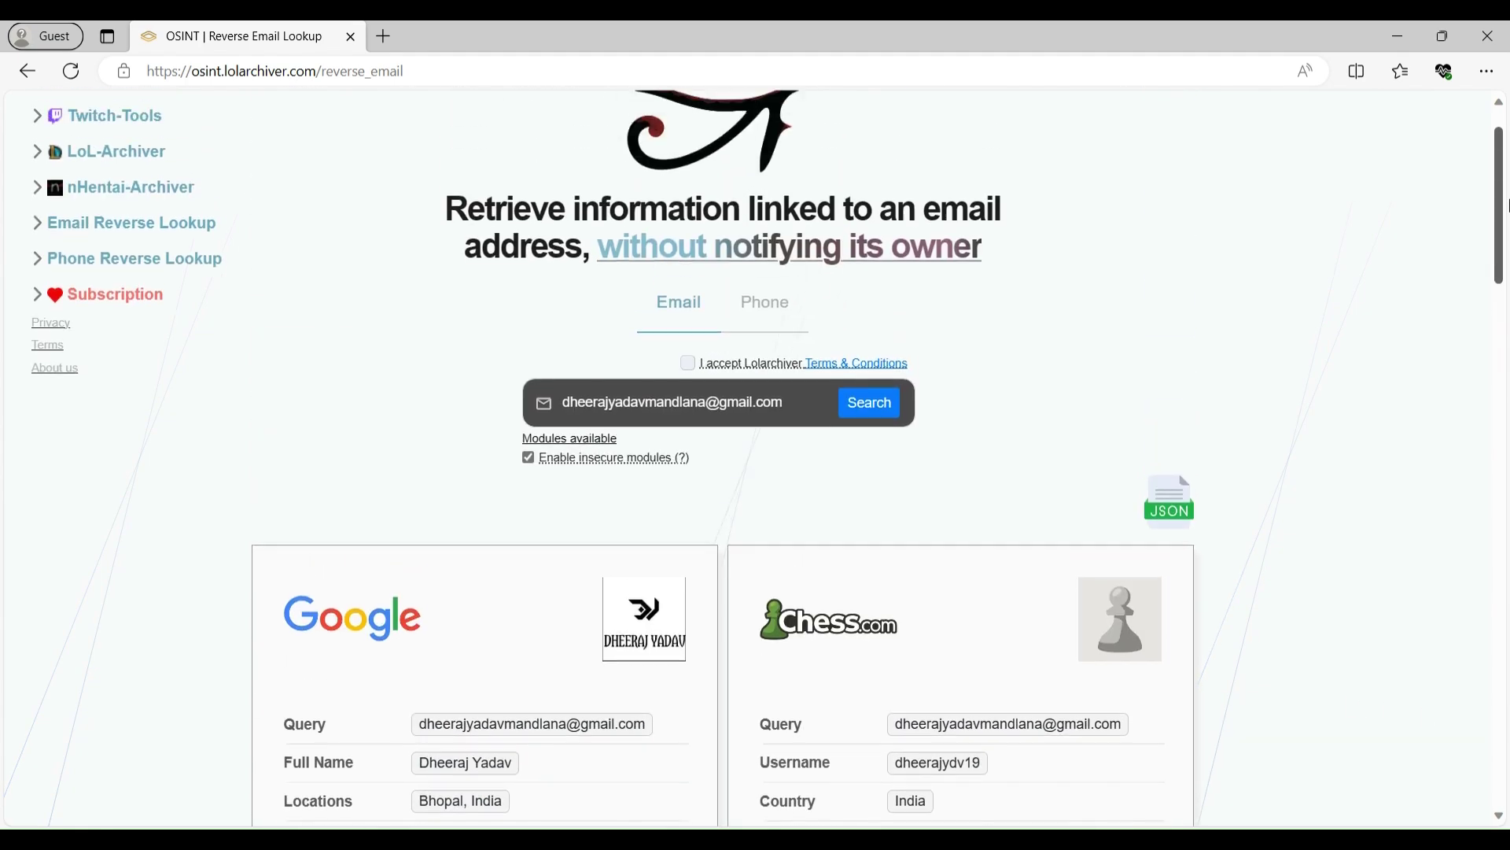
left_click(1182, 510)
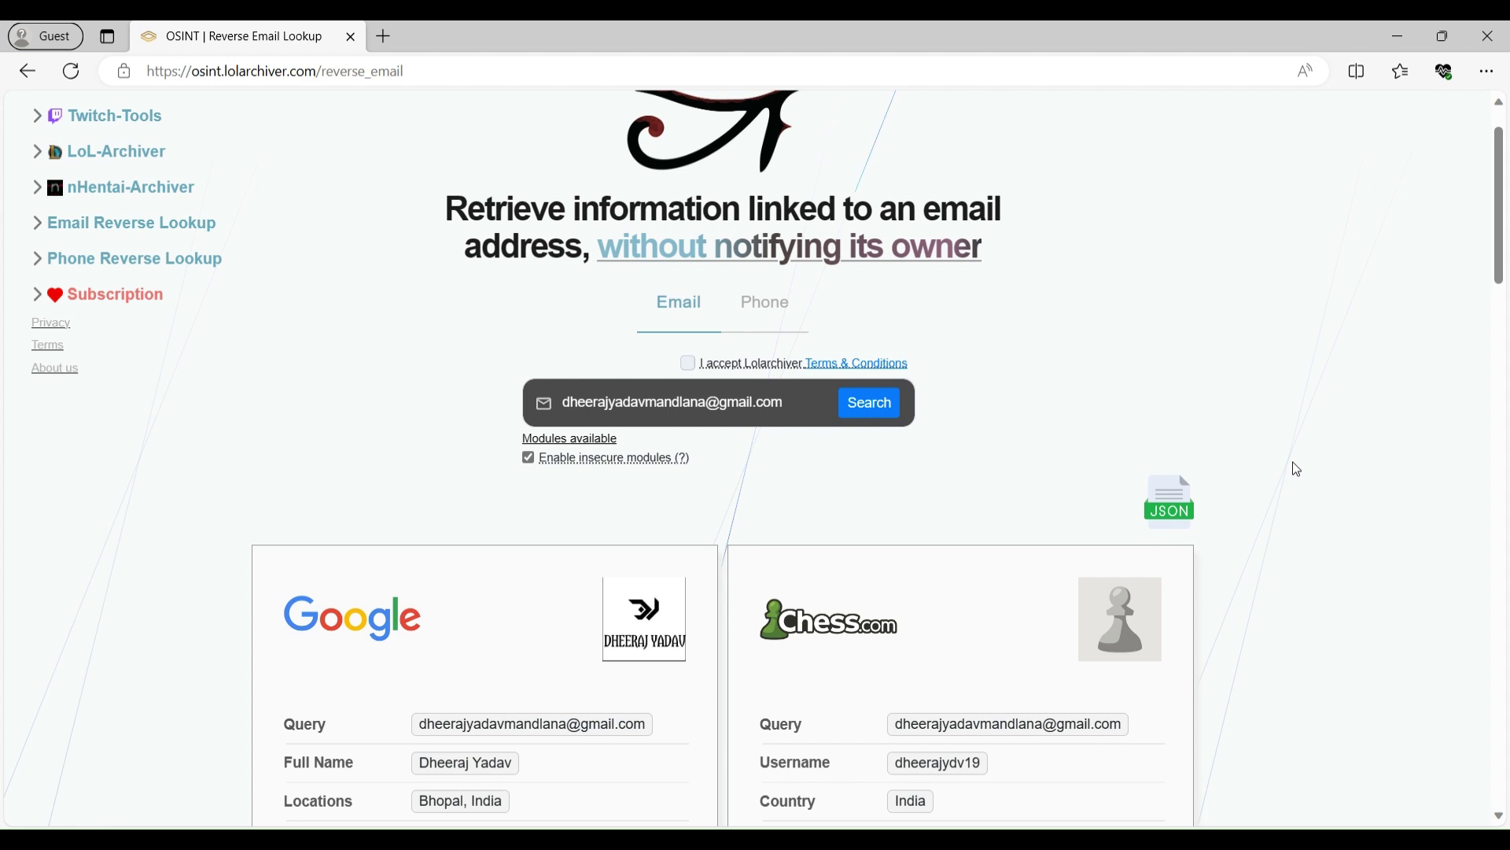
- Search an Indian mobile number on the Phone tab with terms accepted
left_click(797, 304)
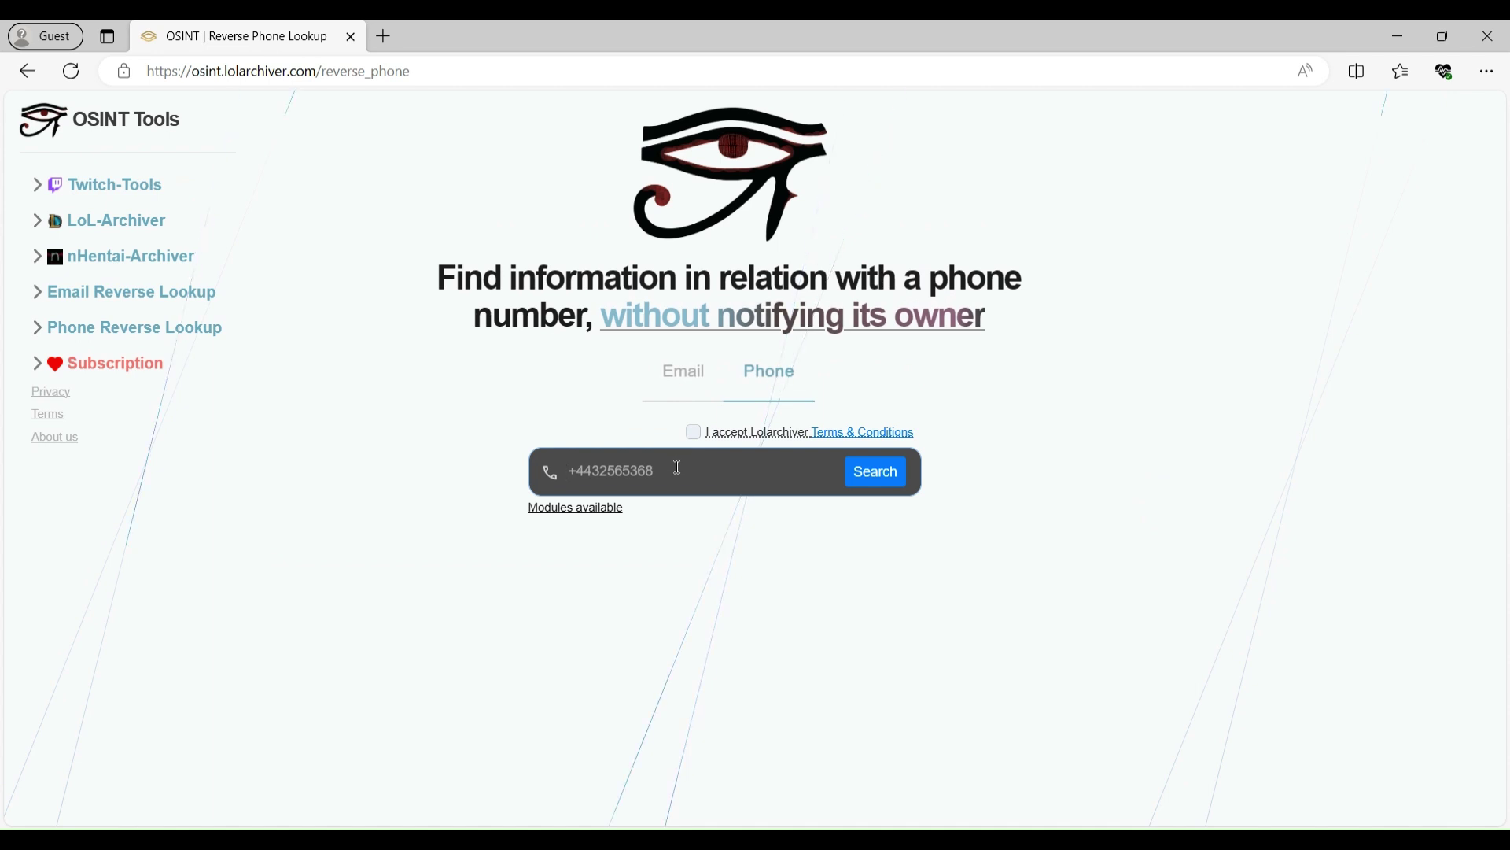
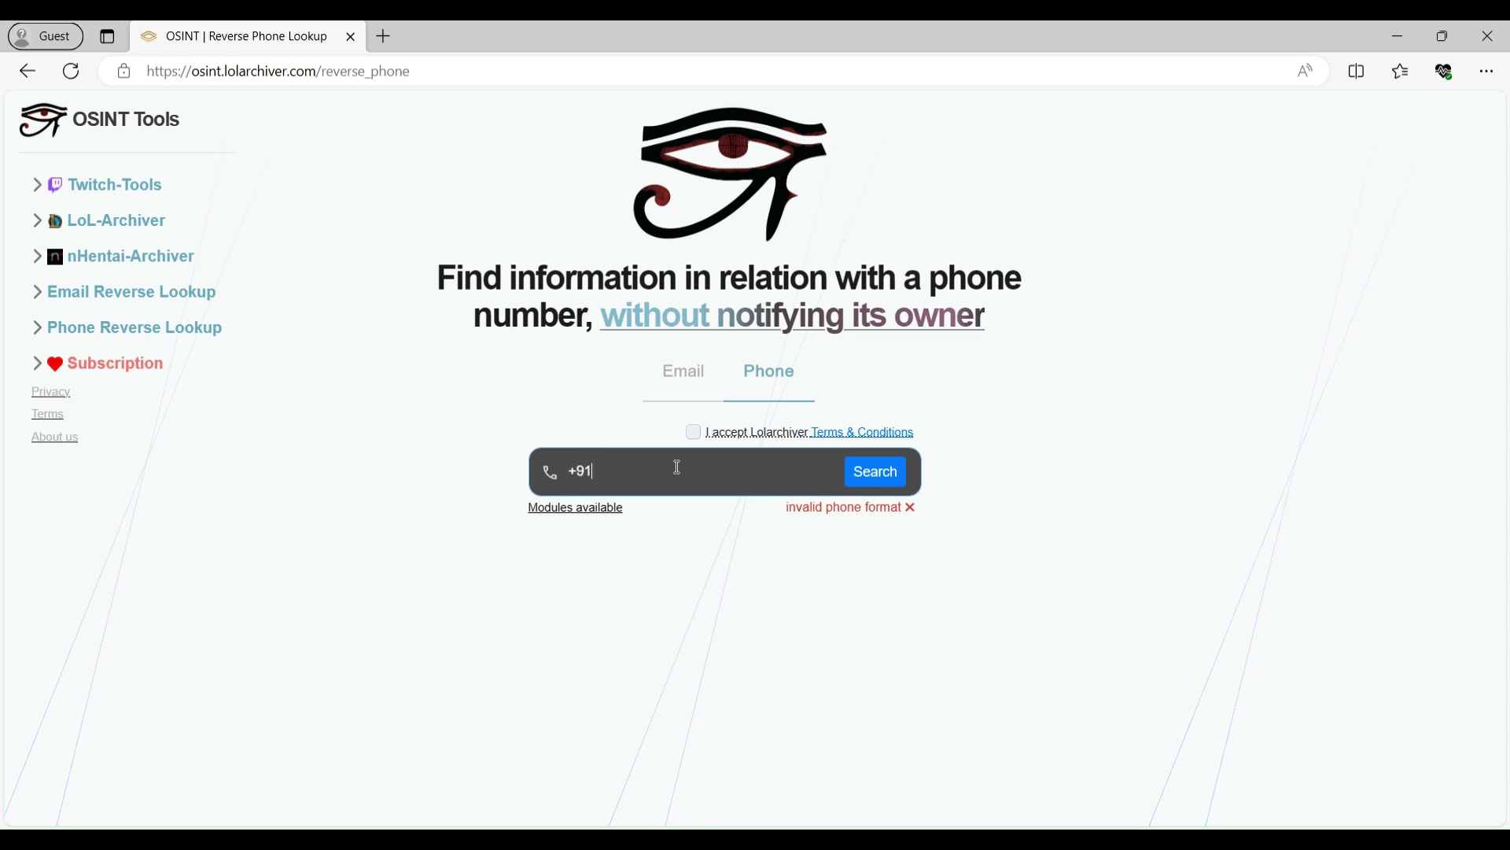
left_click(693, 431)
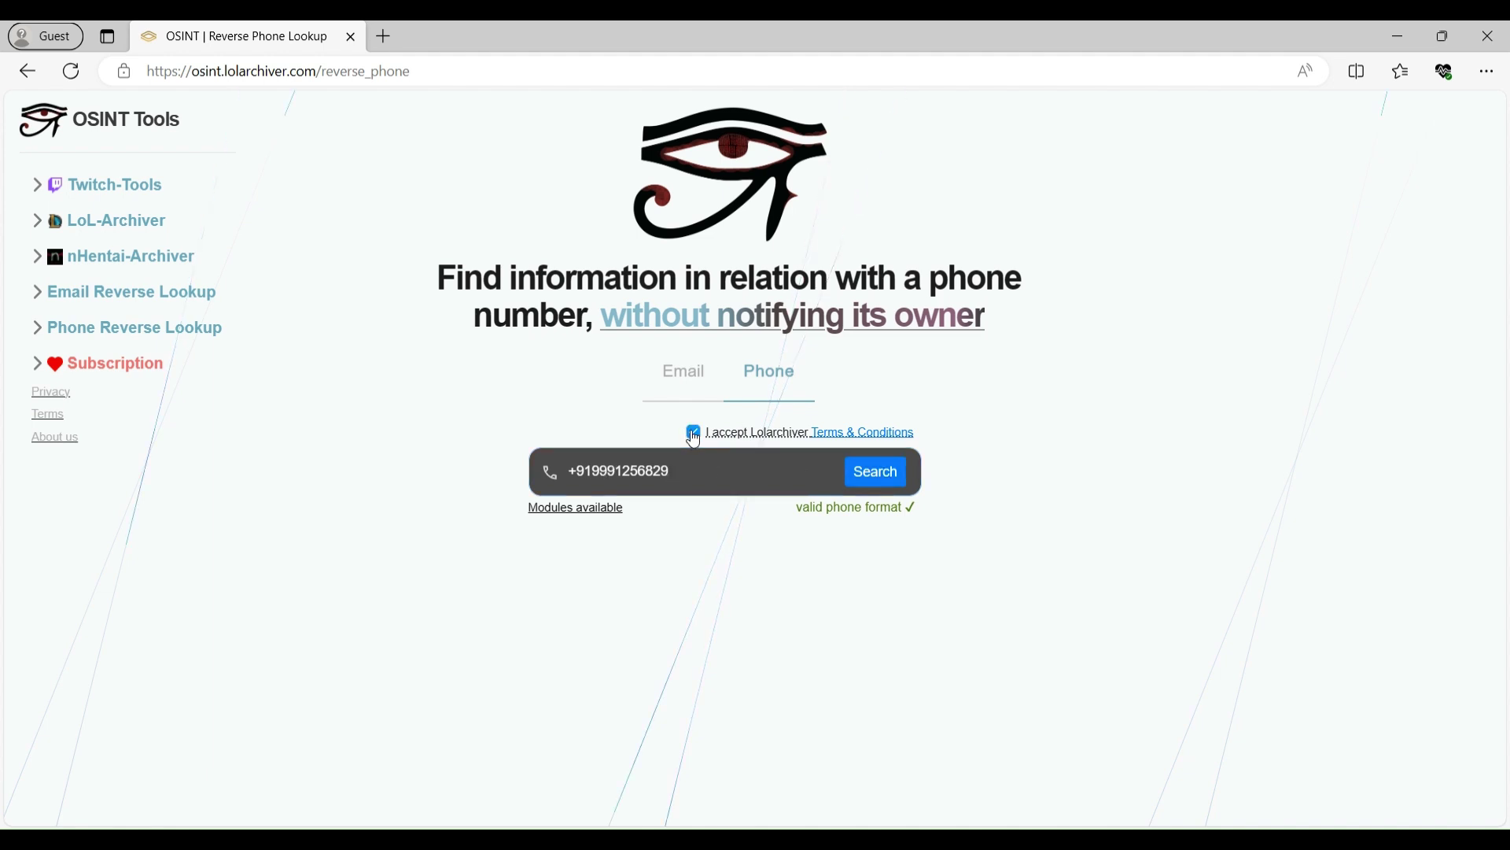
left_click(884, 475)
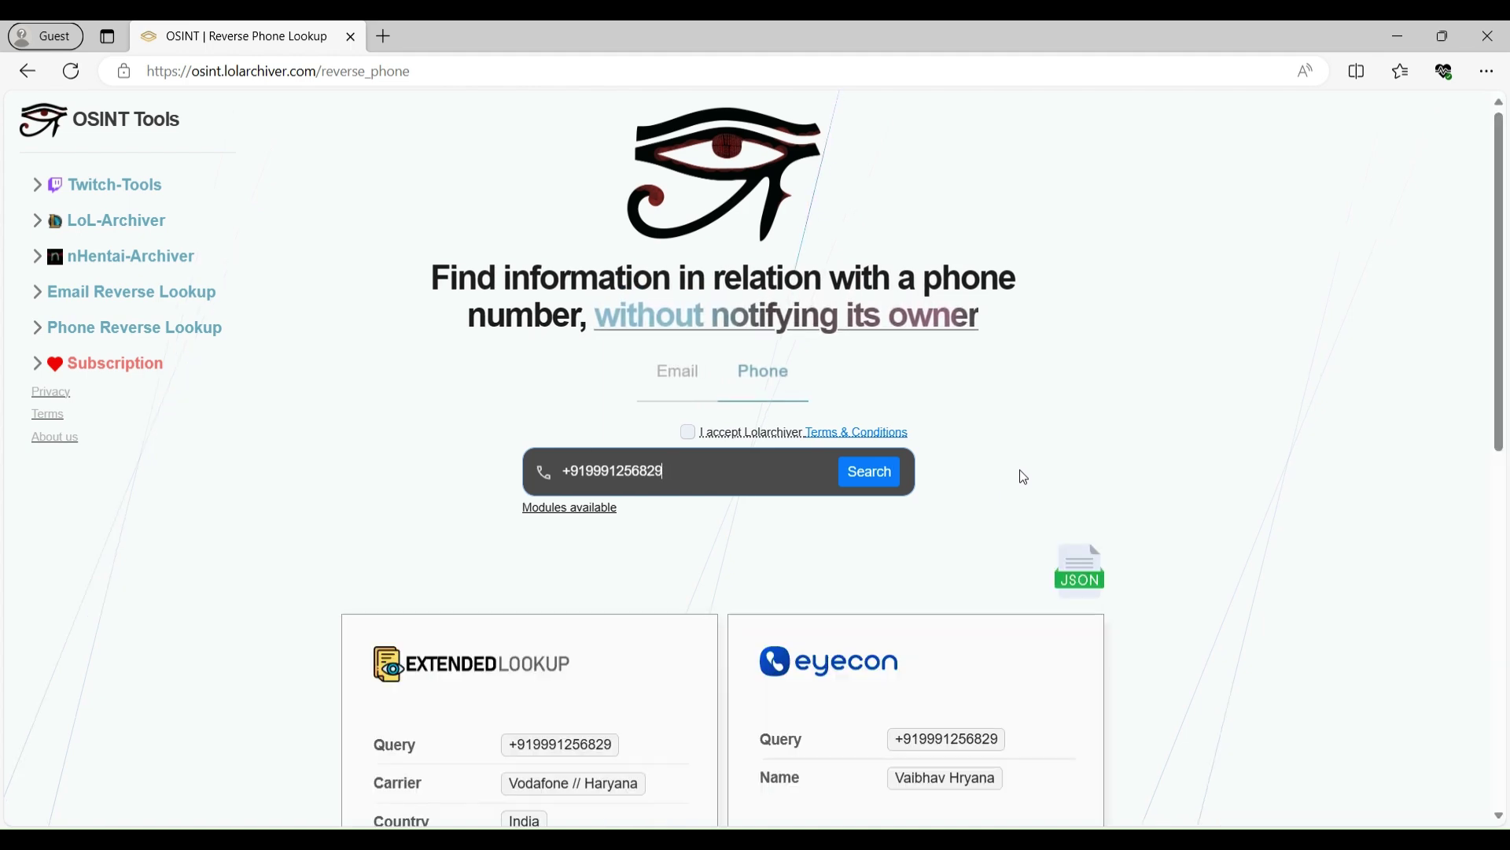
scroll(879, 429, "down", 5)
scroll(880, 430, "down", 1)
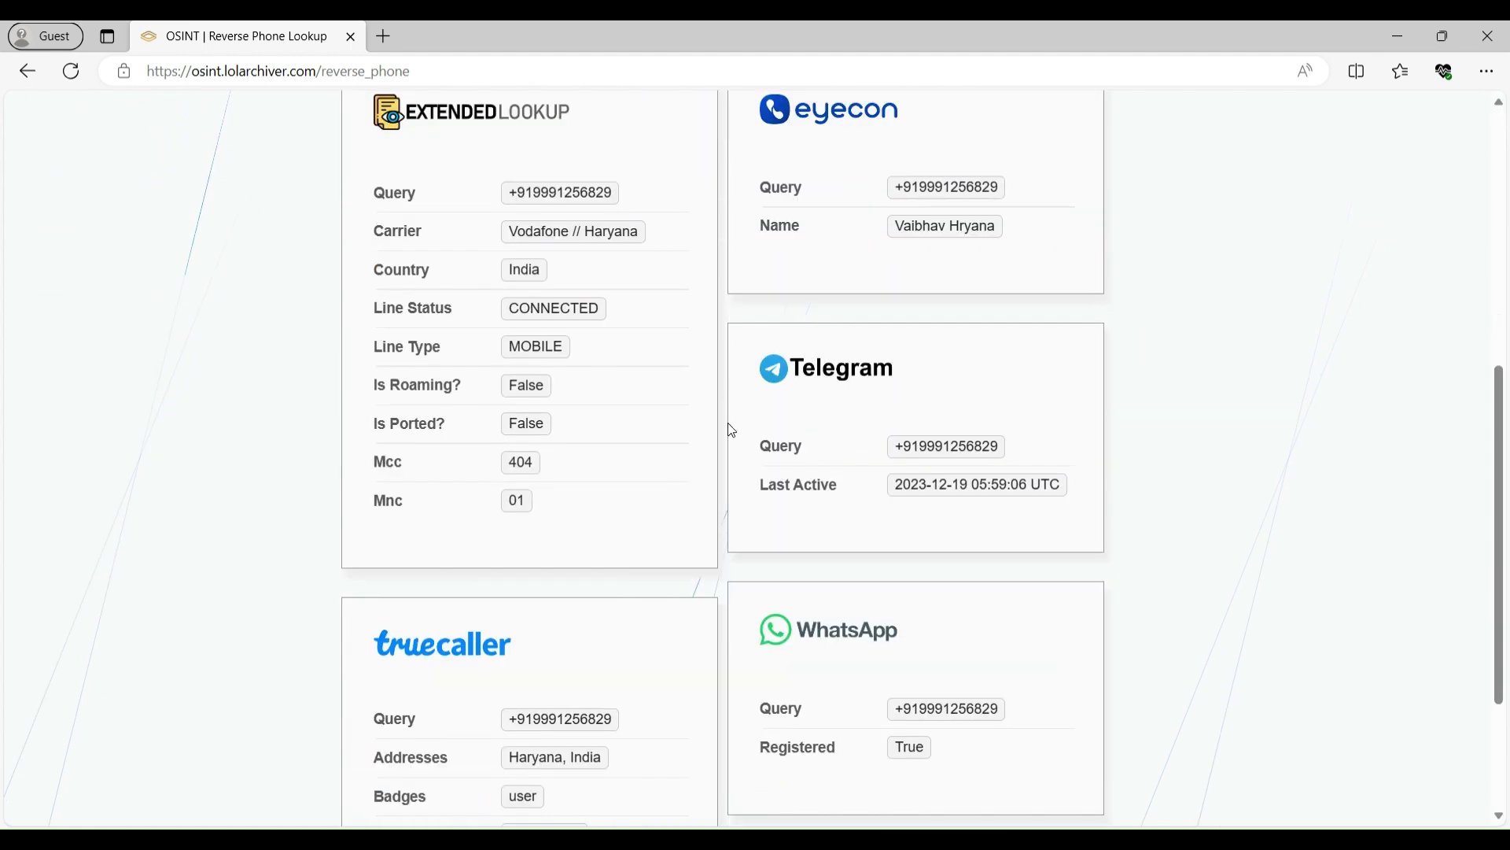
scroll(729, 428, "up", 3)
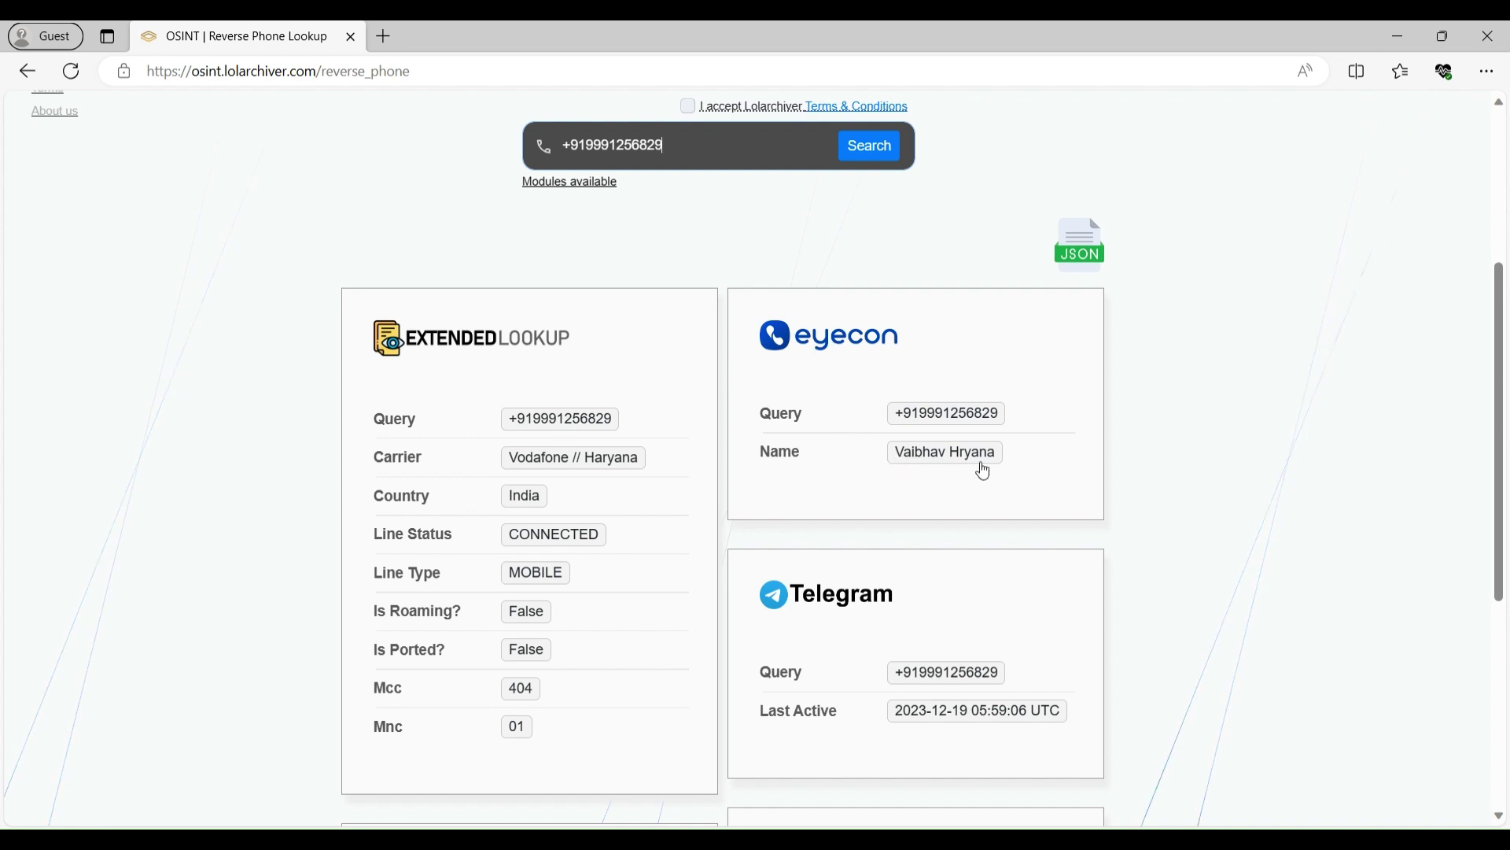
scroll(874, 432, "down", 3)
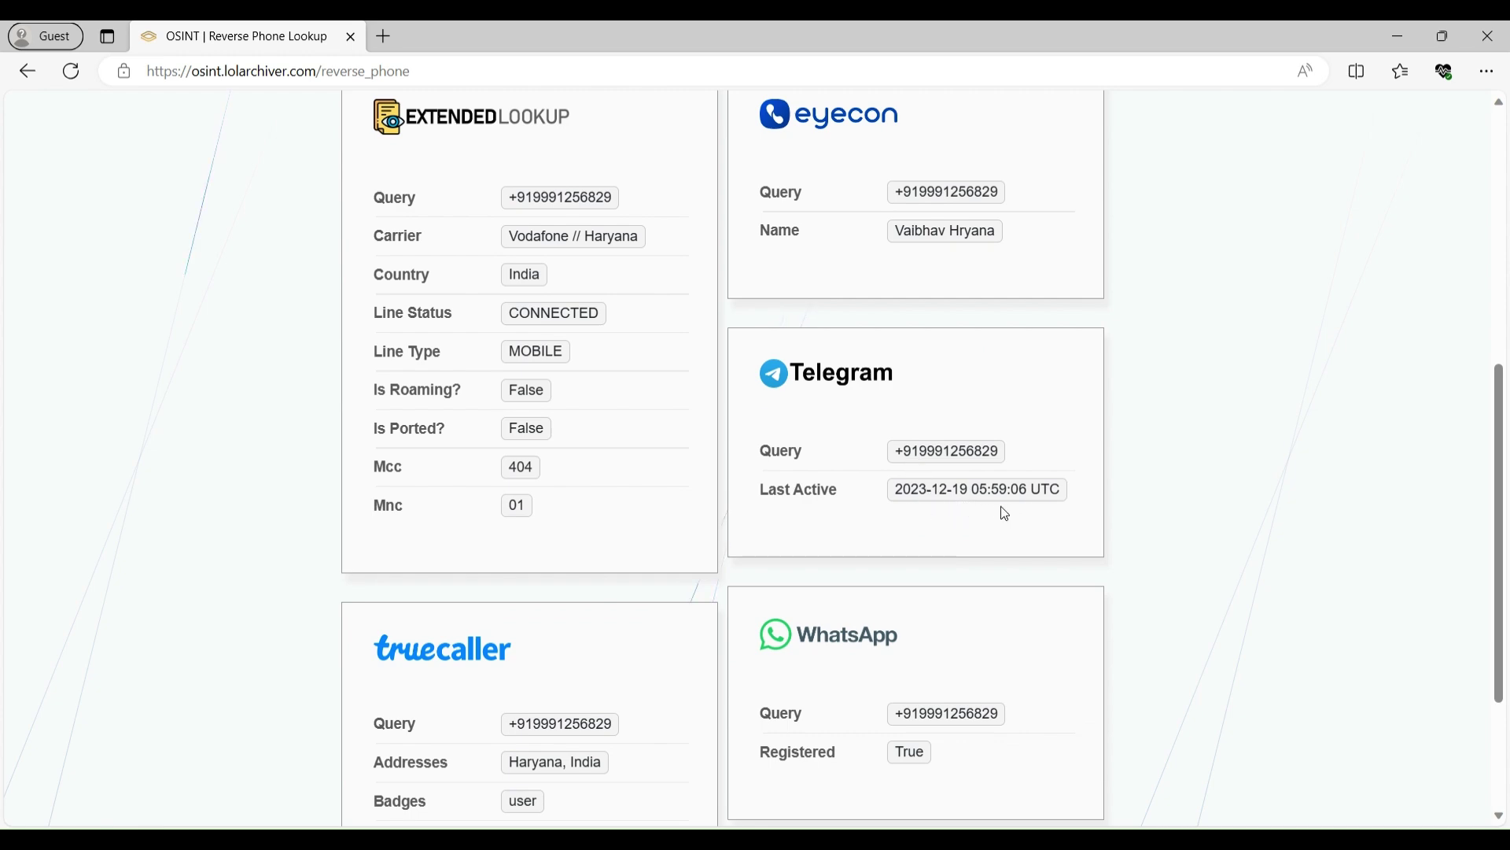
scroll(989, 513, "down", 3)
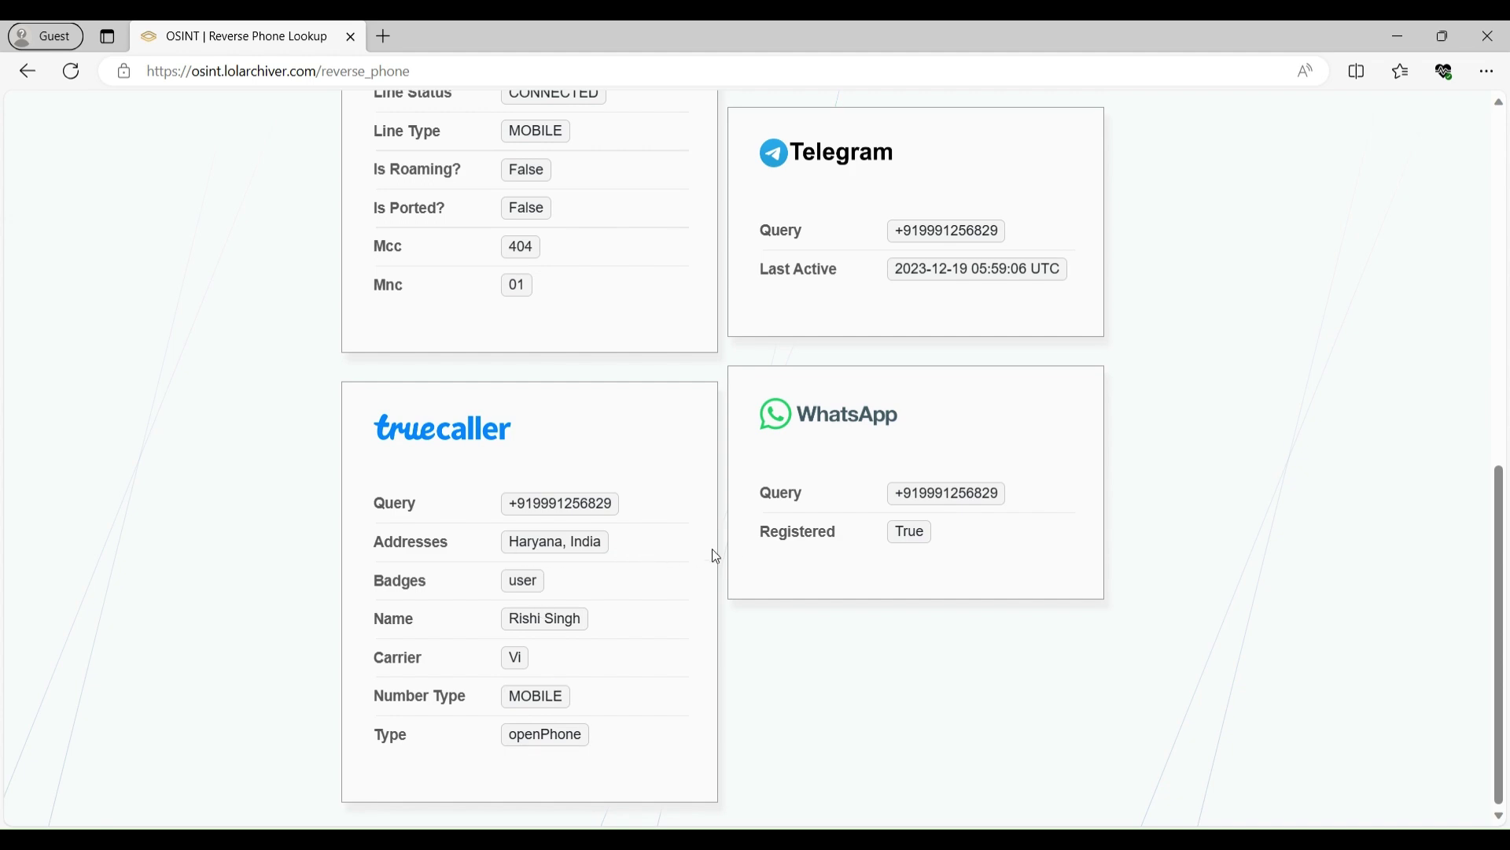
scroll(1179, 503, "up", 10)
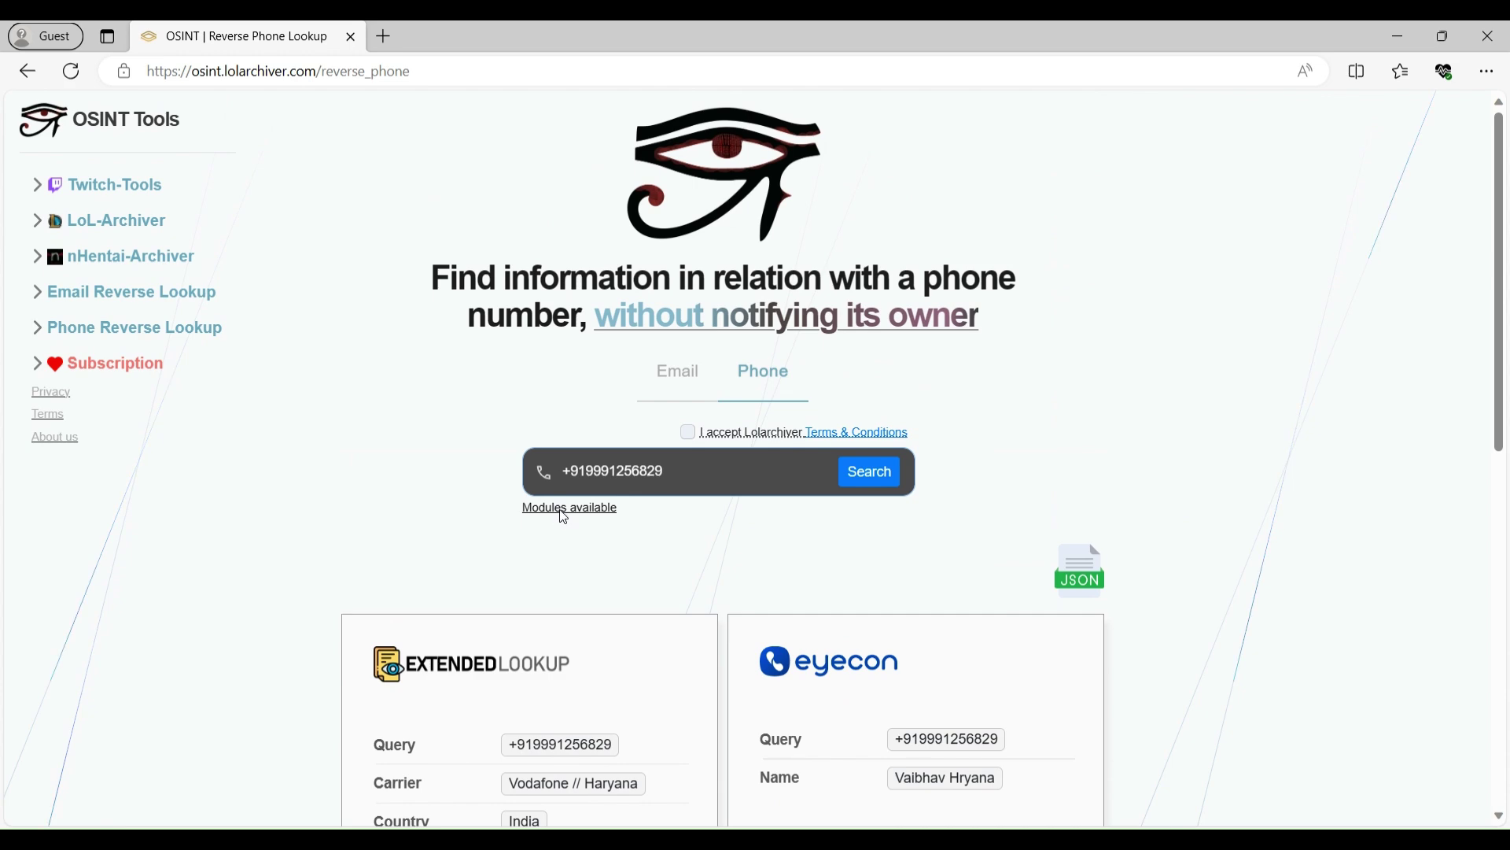
left_click(564, 510)
scroll(1046, 476, "down", 7)
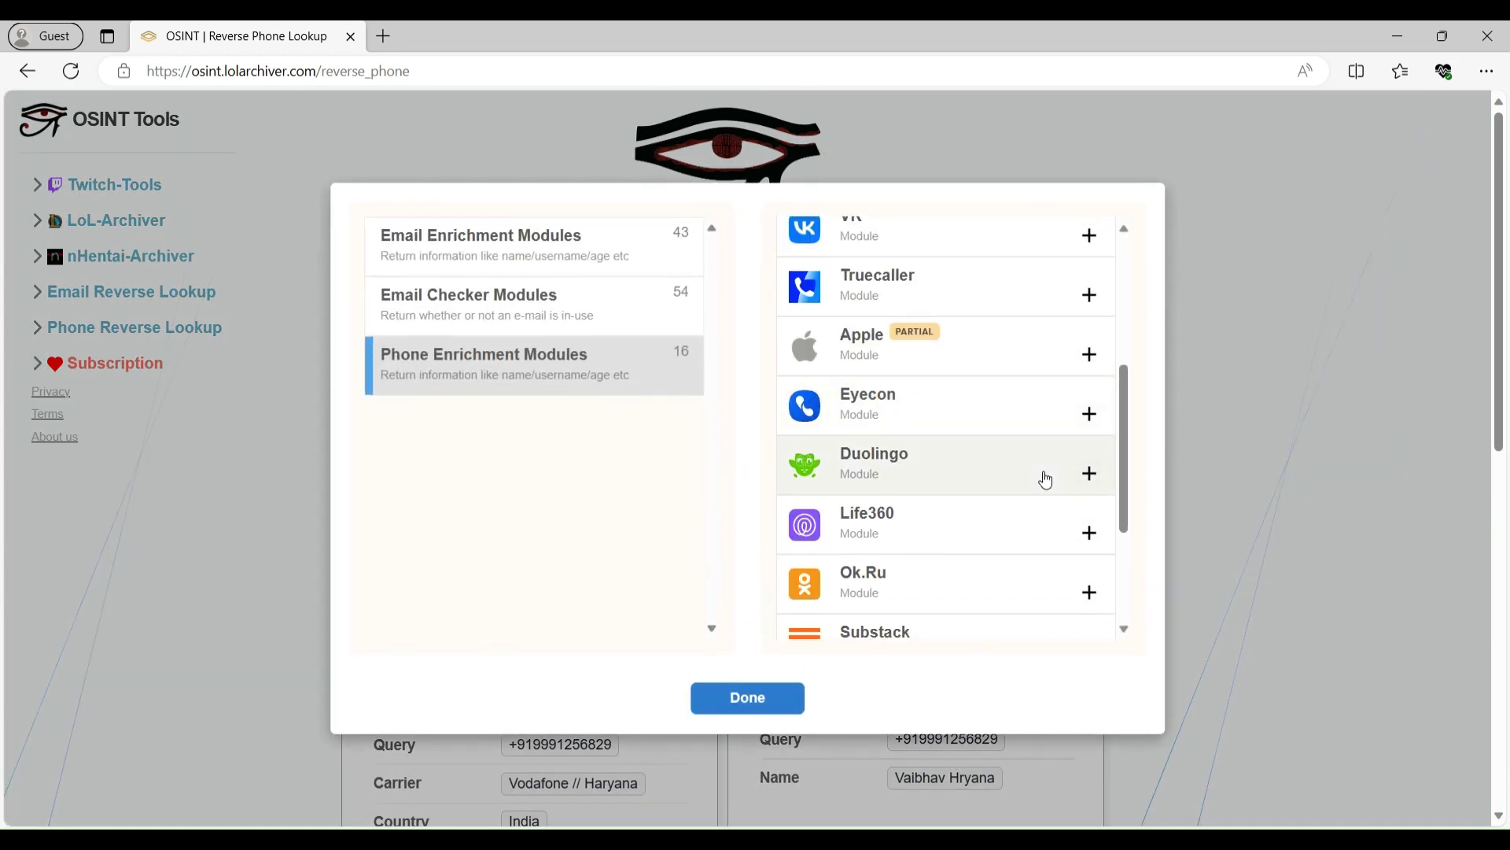
scroll(1046, 486, "down", 2)
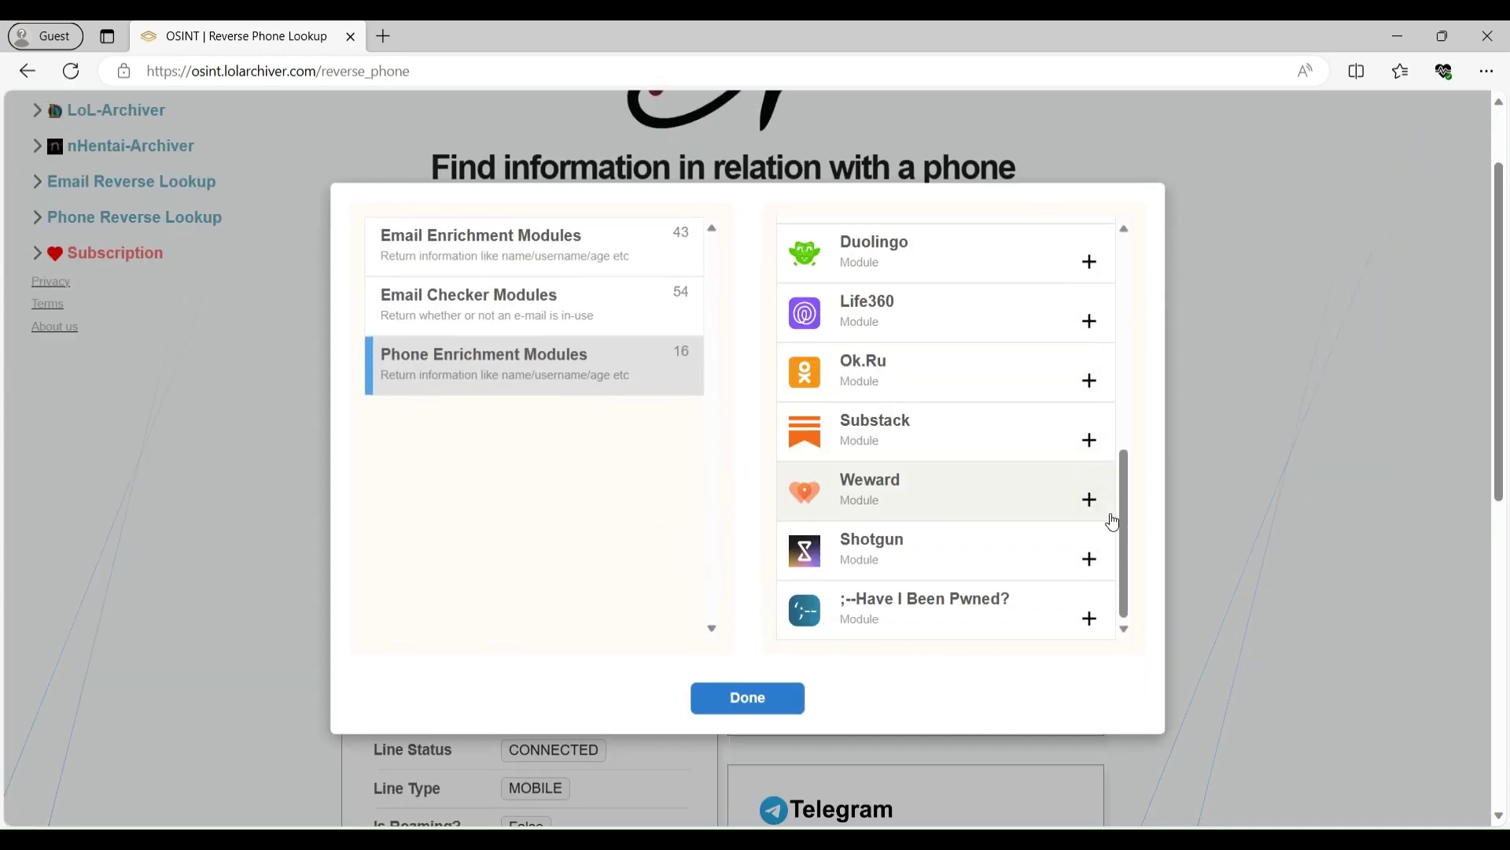
left_click_drag(1130, 482, 1169, 532)
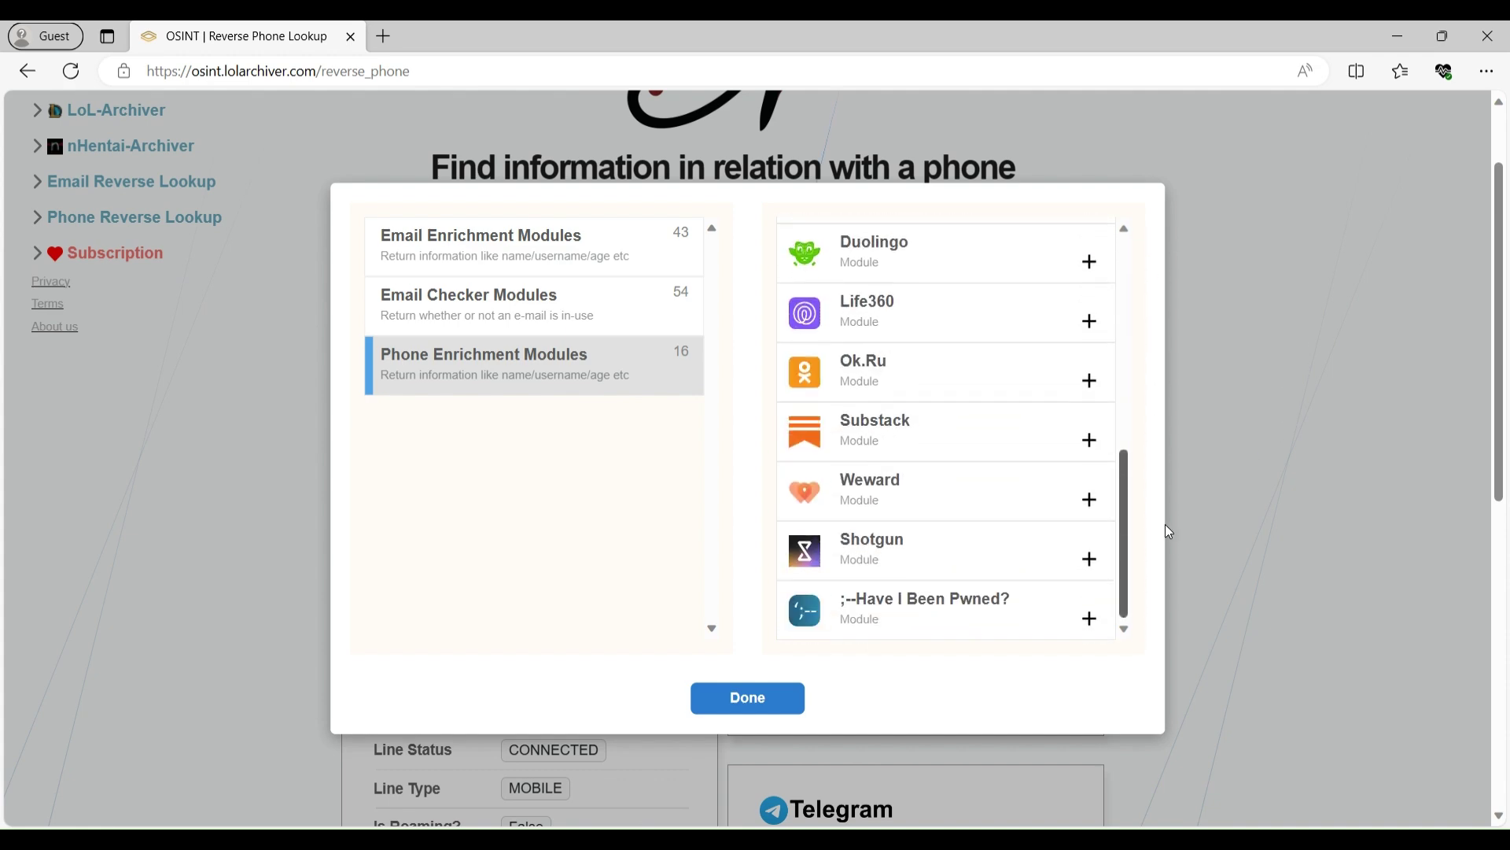
left_click(793, 686)
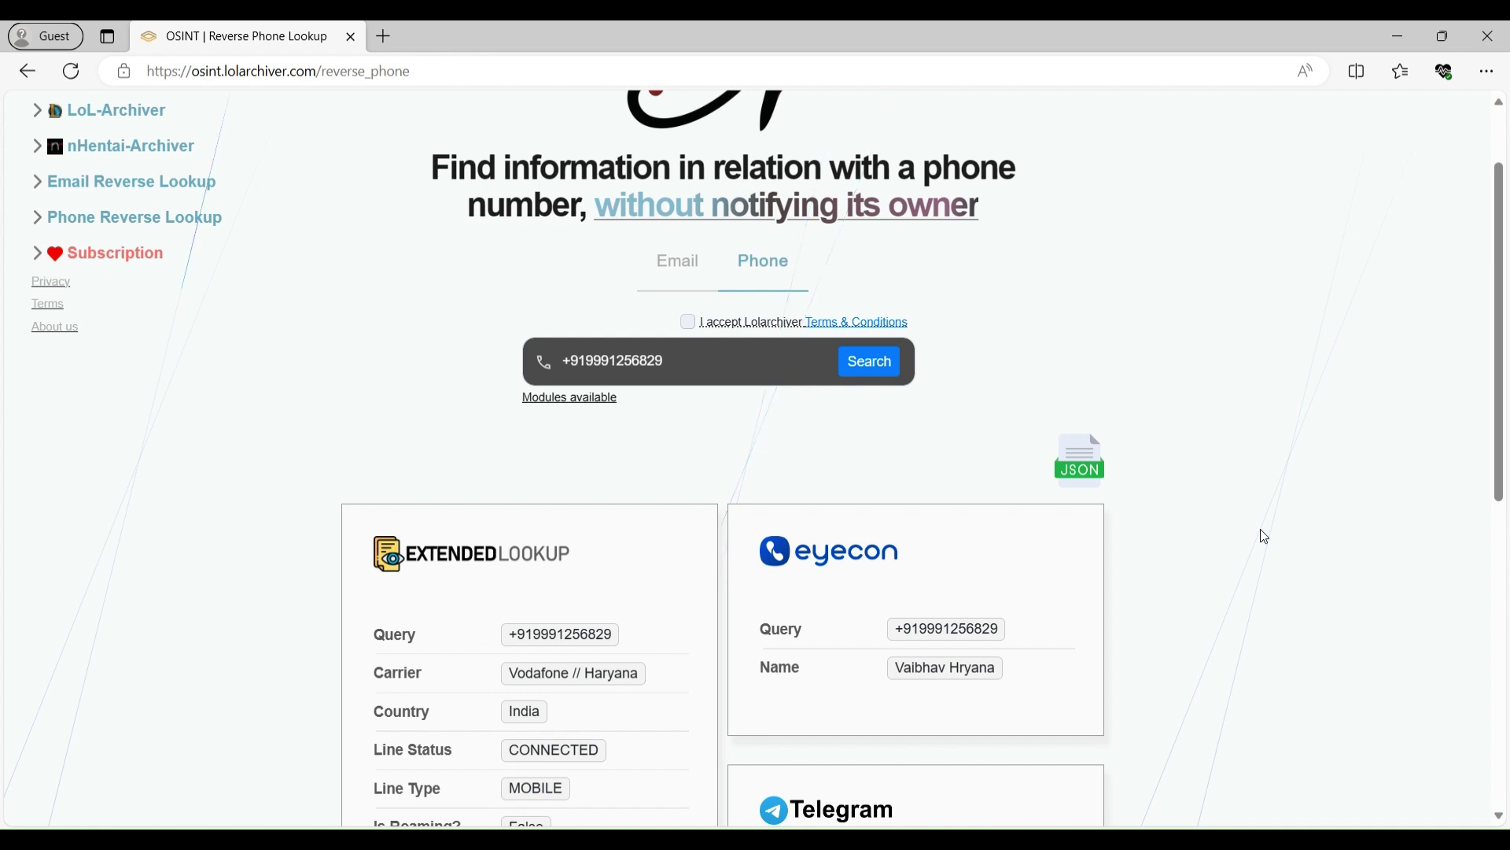
- Open the Subscription page and check the Archivist plan's monthly price
left_click(114, 253)
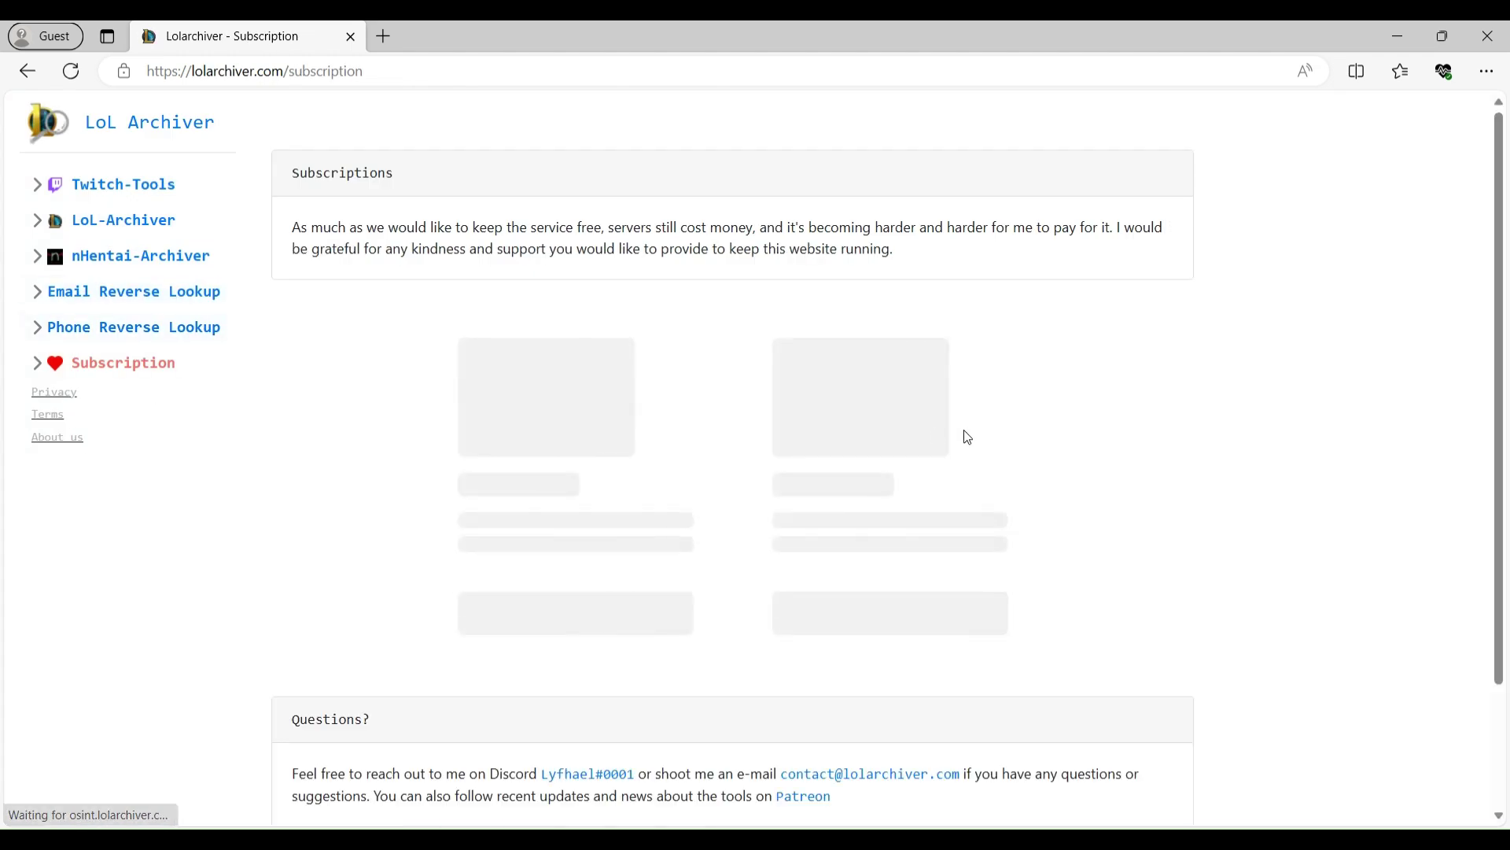
scroll(1180, 409, "down", 4)
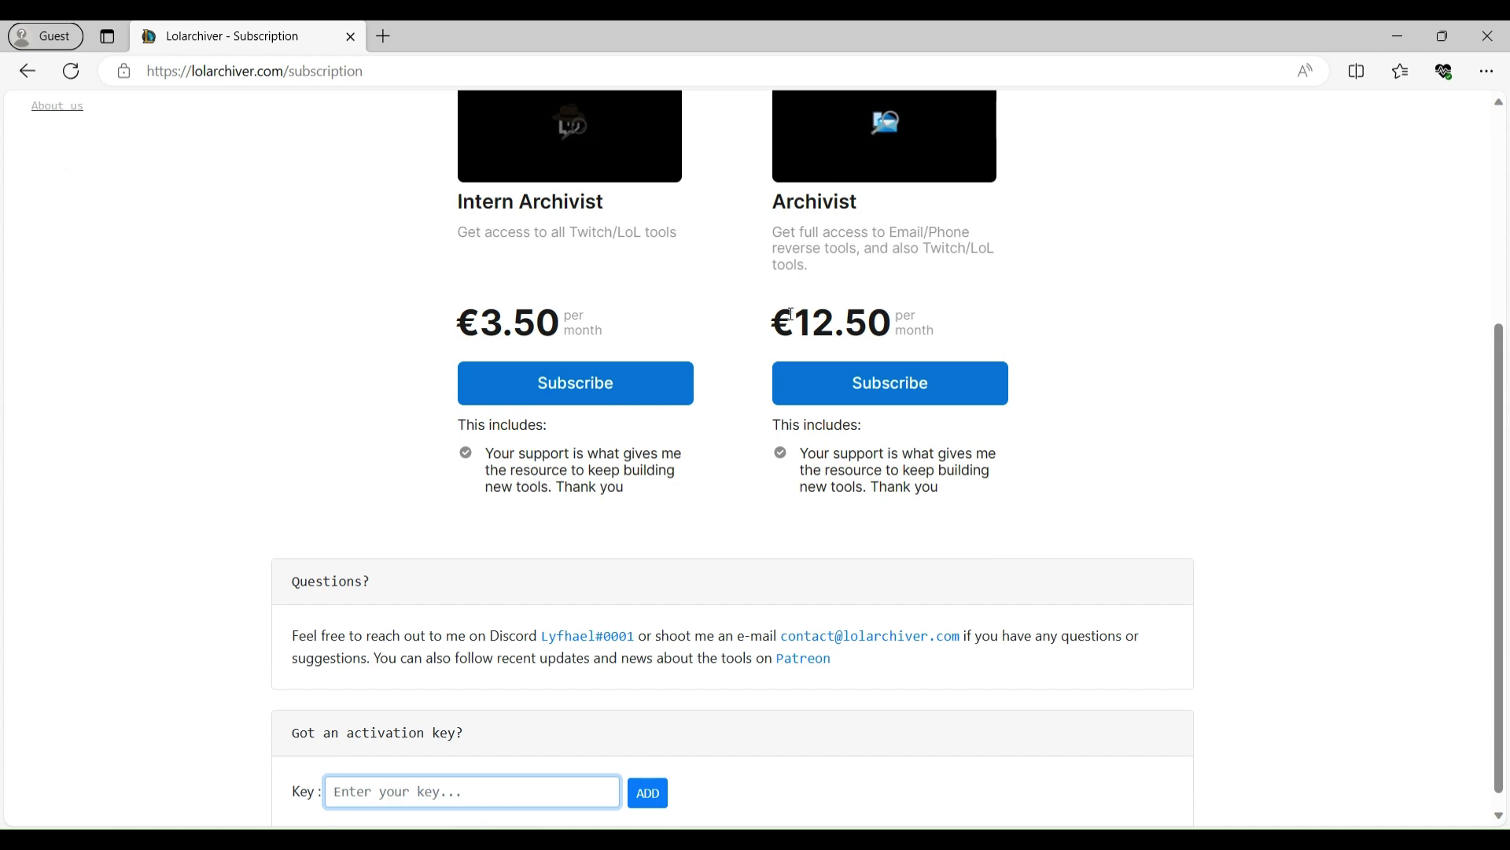
left_click_drag(781, 315, 912, 328)
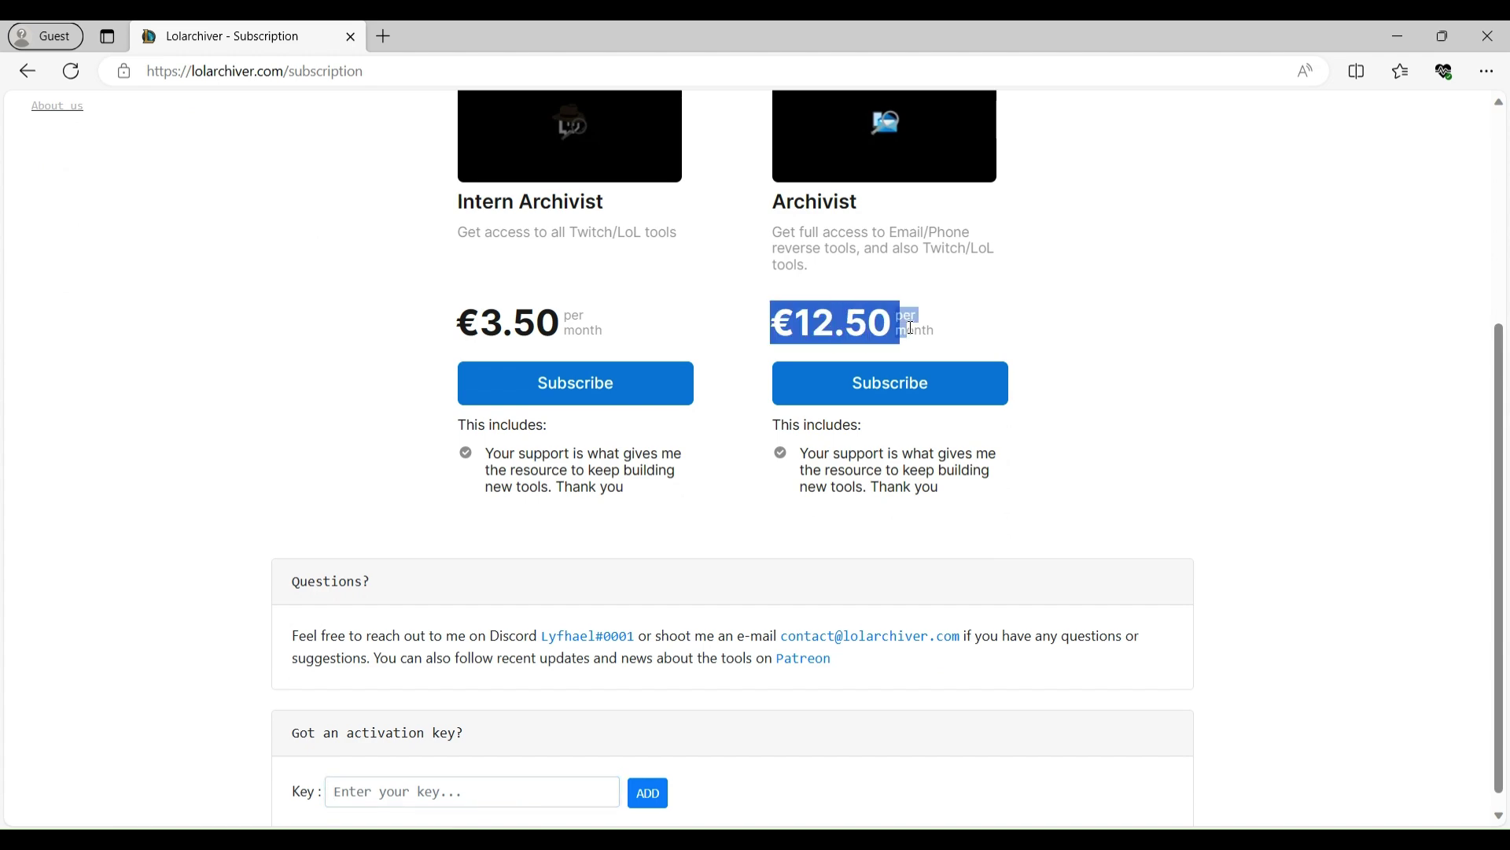
left_click(1113, 346)
- Scroll through the Intern Archivist and Archivist plan cards, reading the Archivist description
scroll(1117, 464, "up", 1)
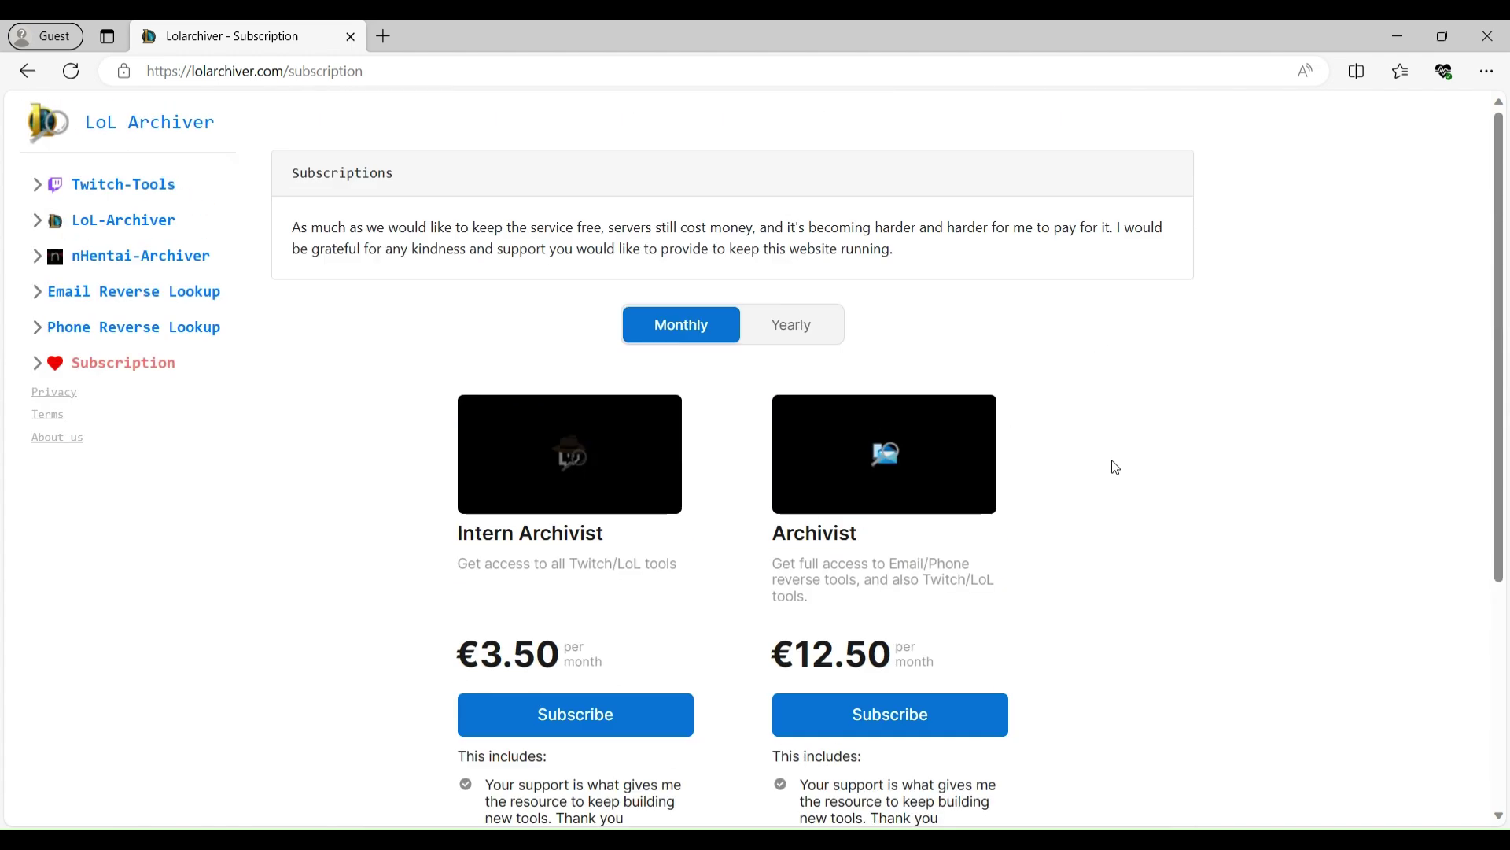
scroll(1116, 468, "down", 1)
scroll(1116, 468, "down", 1)
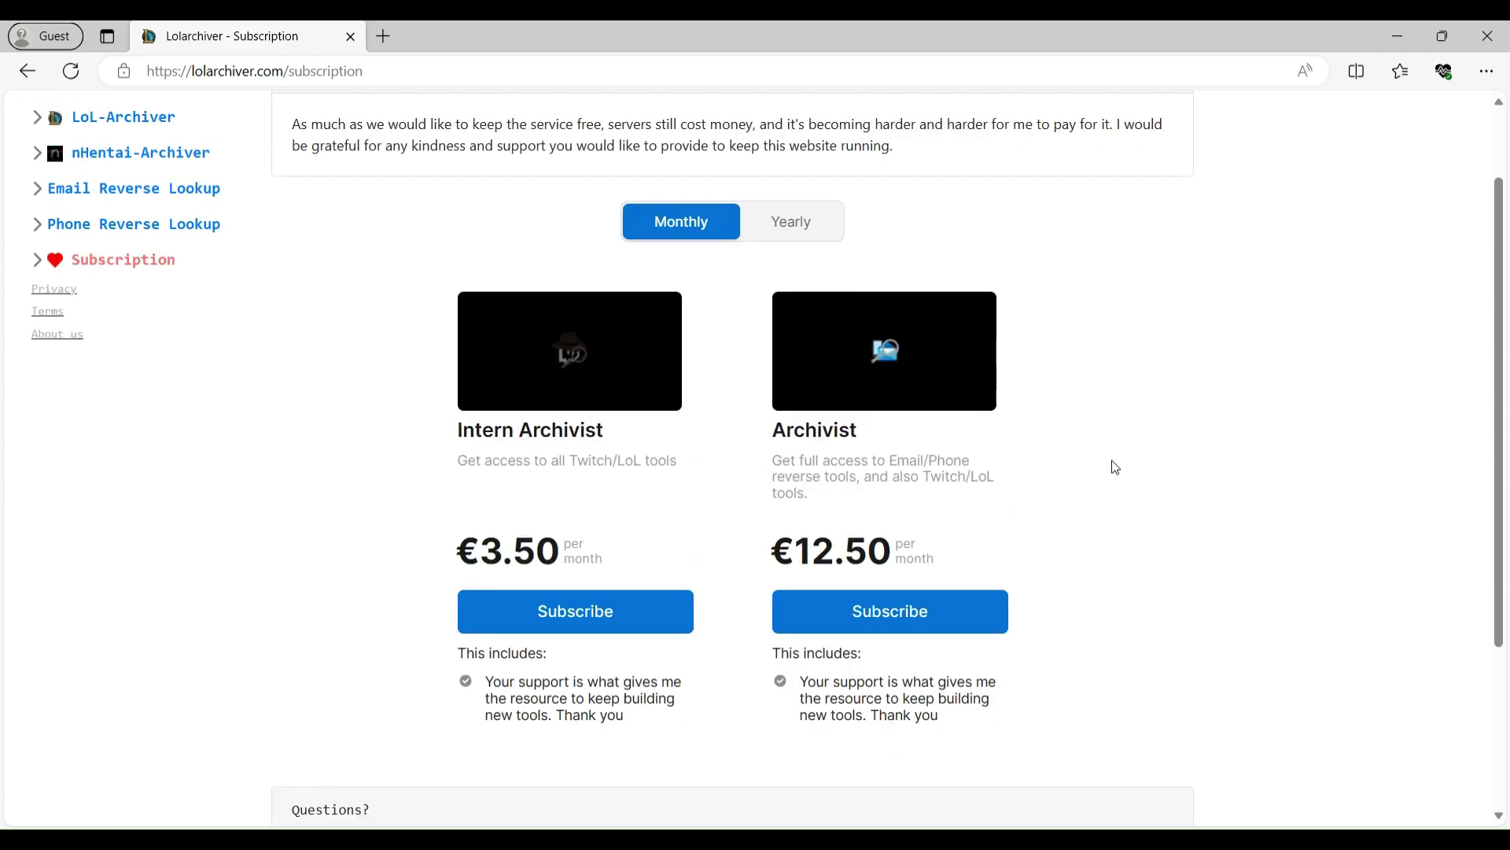
scroll(1116, 468, "down", 1)
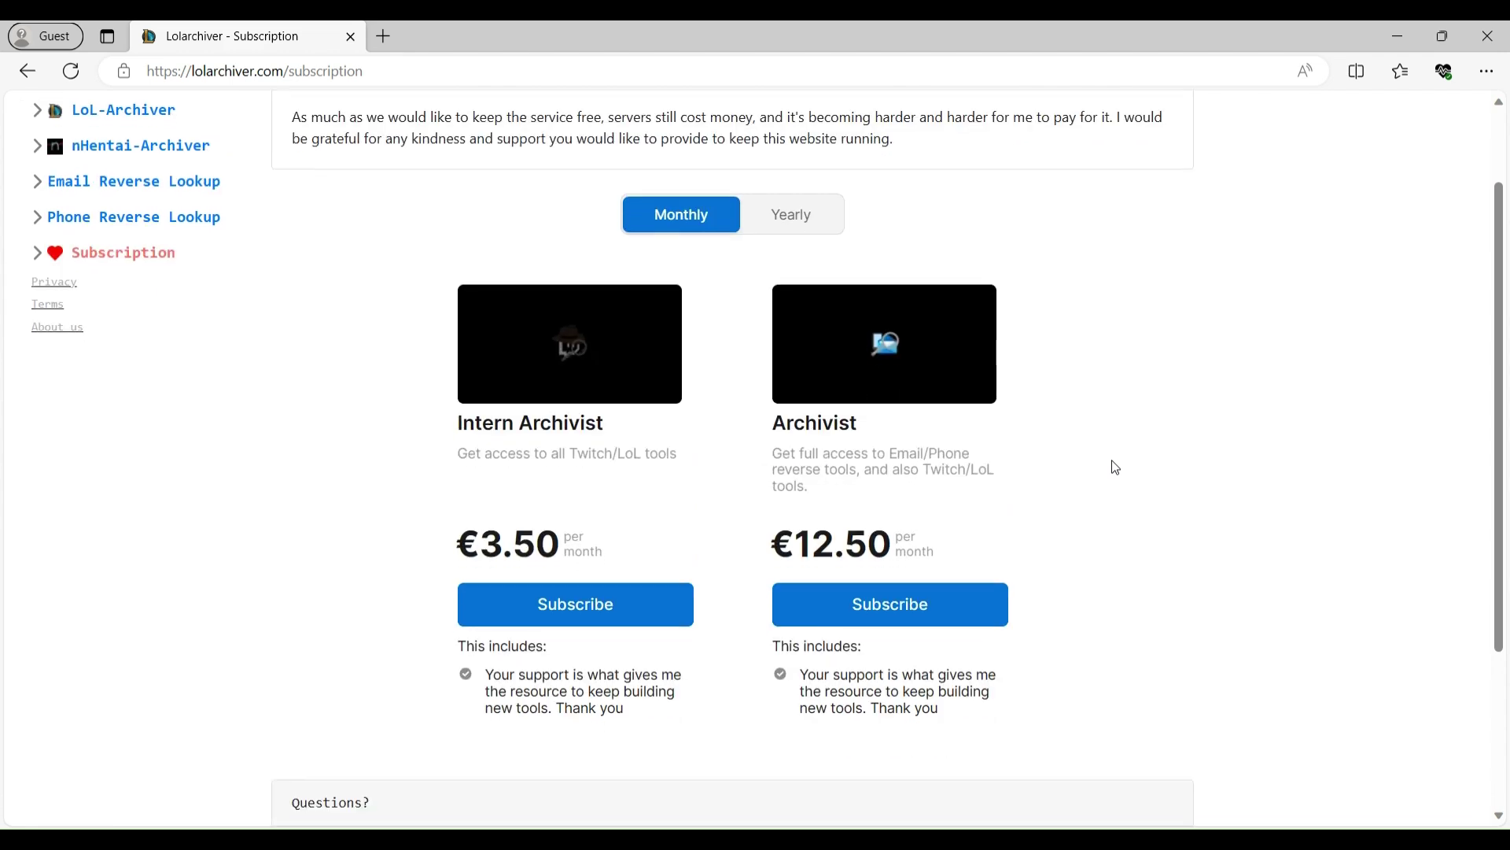
scroll(1116, 468, "down", 4)
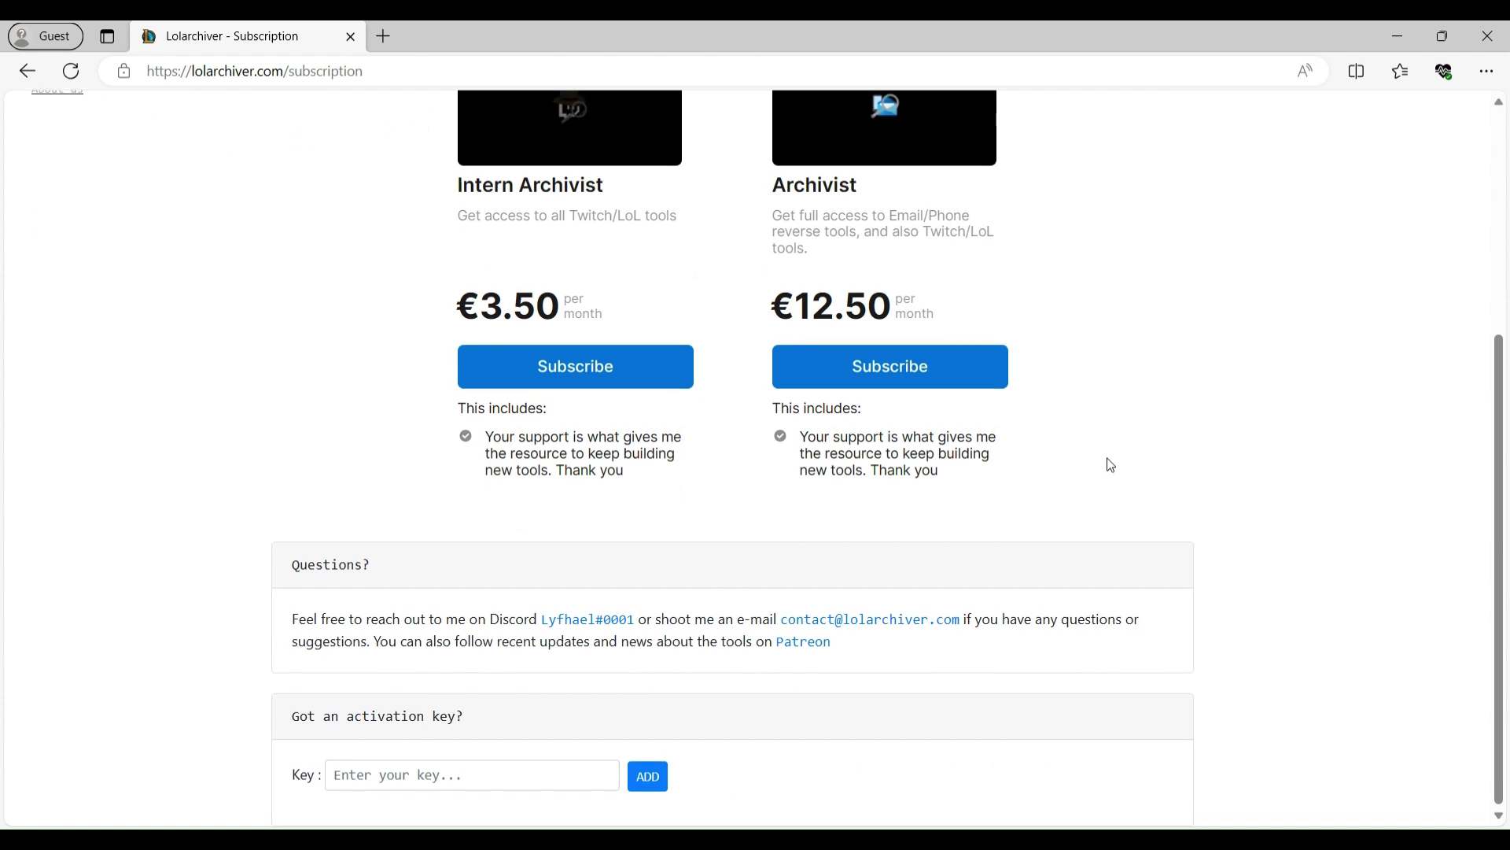
scroll(1109, 464, "up", 4)
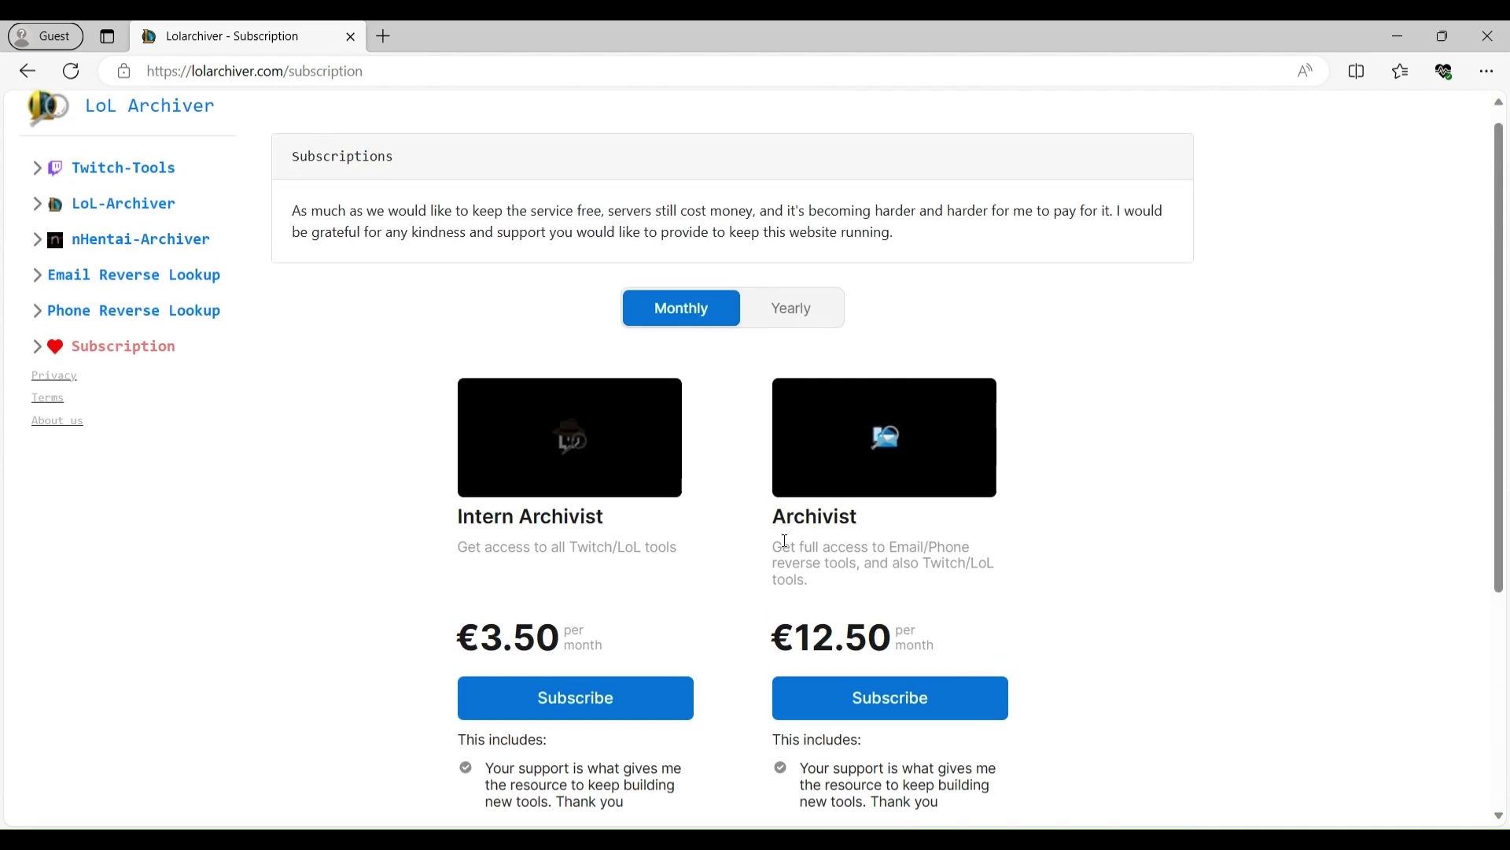
left_click_drag(773, 547, 822, 584)
left_click(822, 584)
- Go back to Email Reverse Lookup and switch to its empty Phone form
left_click(88, 275)
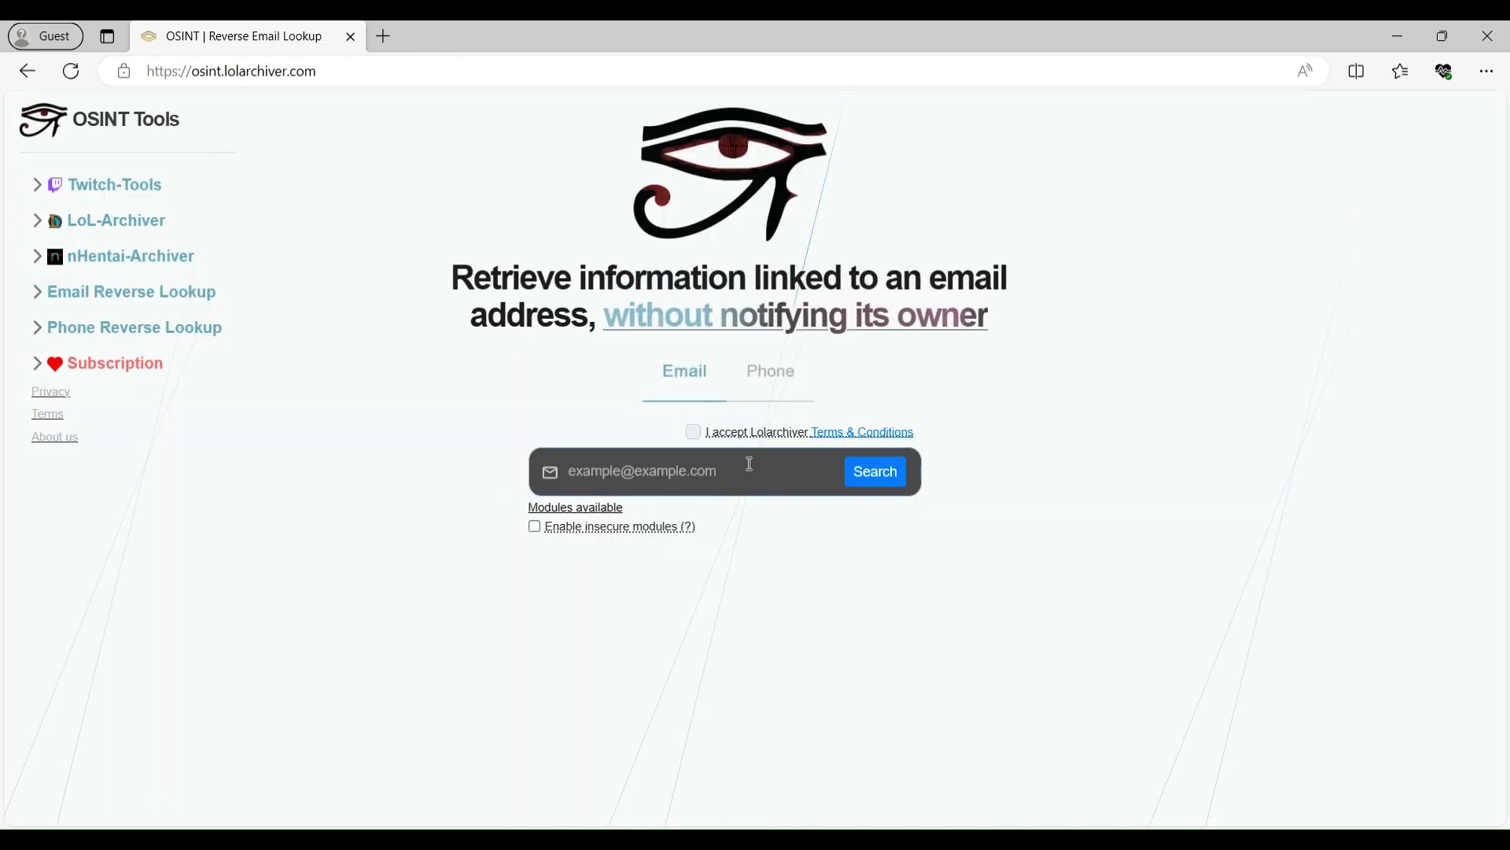
left_click(766, 372)
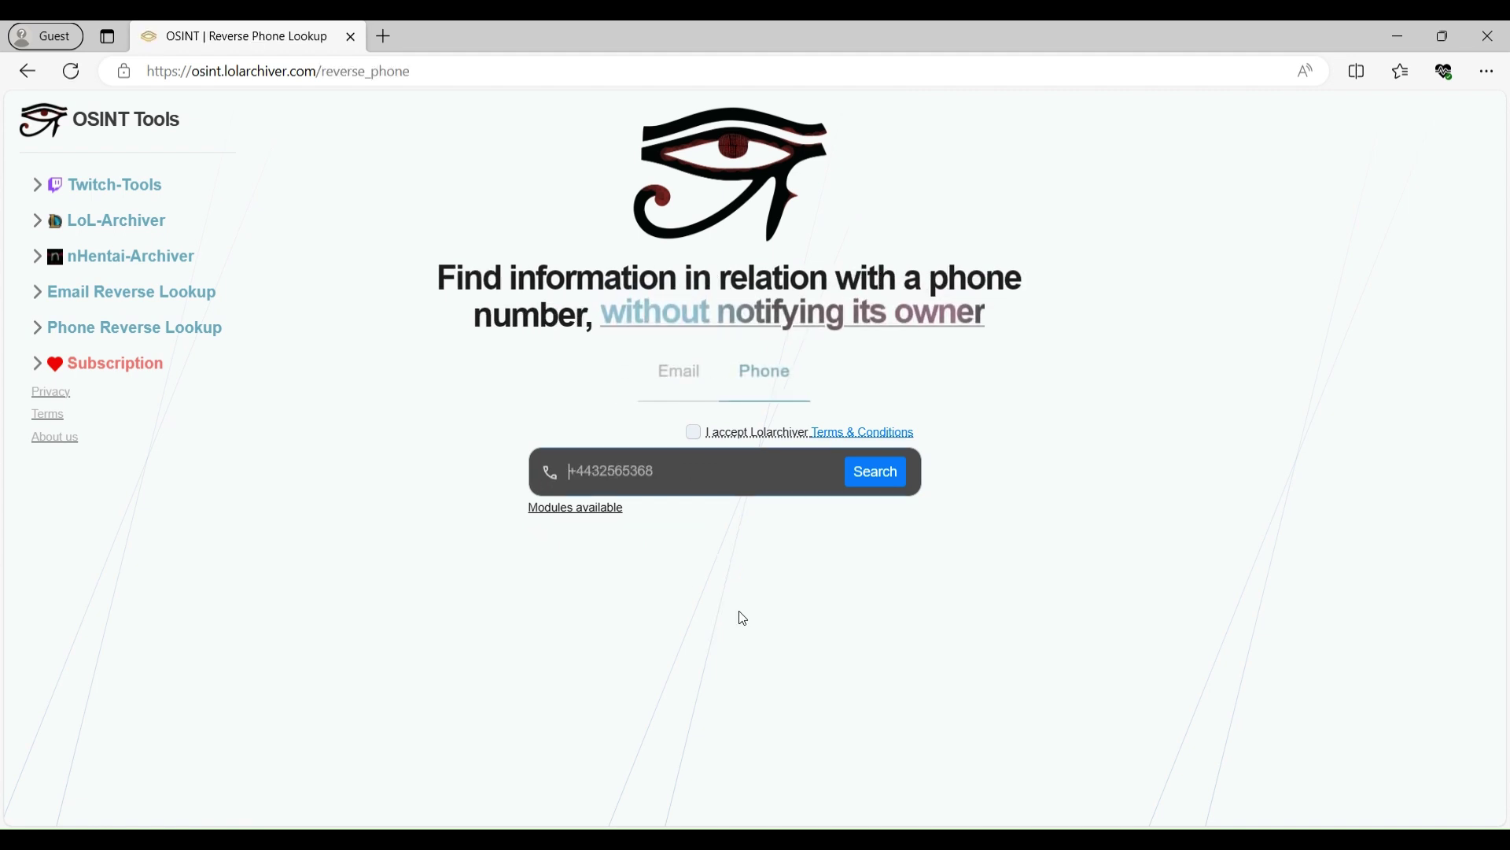